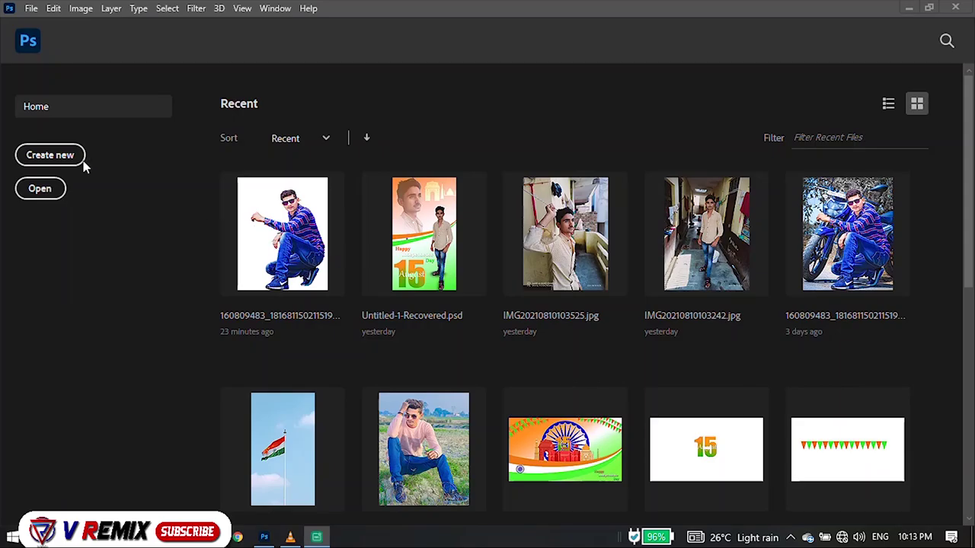
Step: Create a 1080×1920 Android document at 300 ppi resolution
click(47, 156)
double_click(683, 234)
text(300)
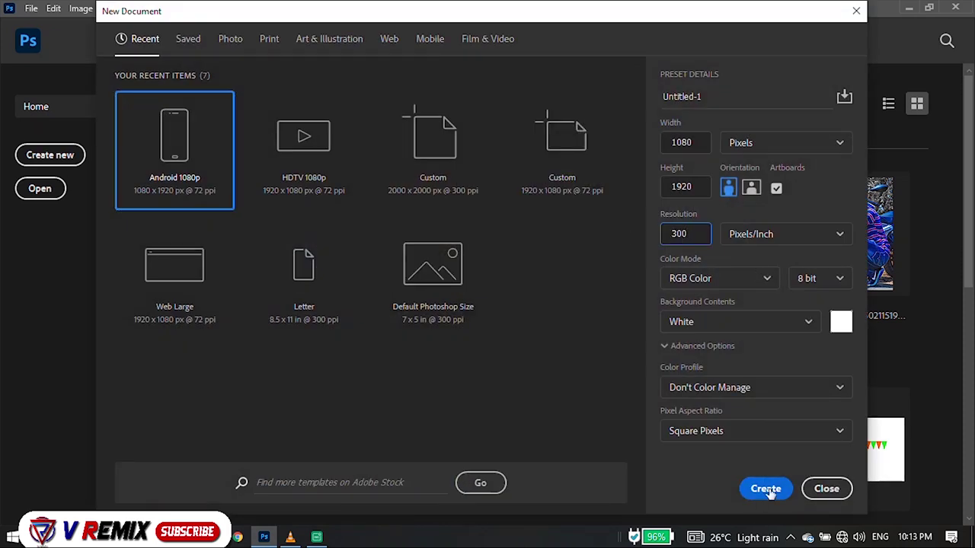
click(767, 491)
Step: Fill the artboard with a light green-to-blue gradient
scroll(827, 201, down, 1)
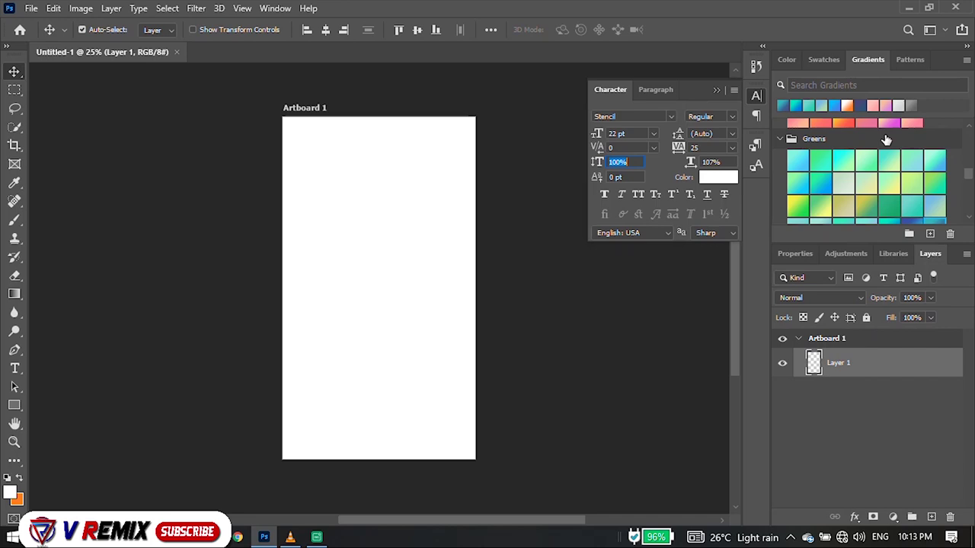
click(936, 180)
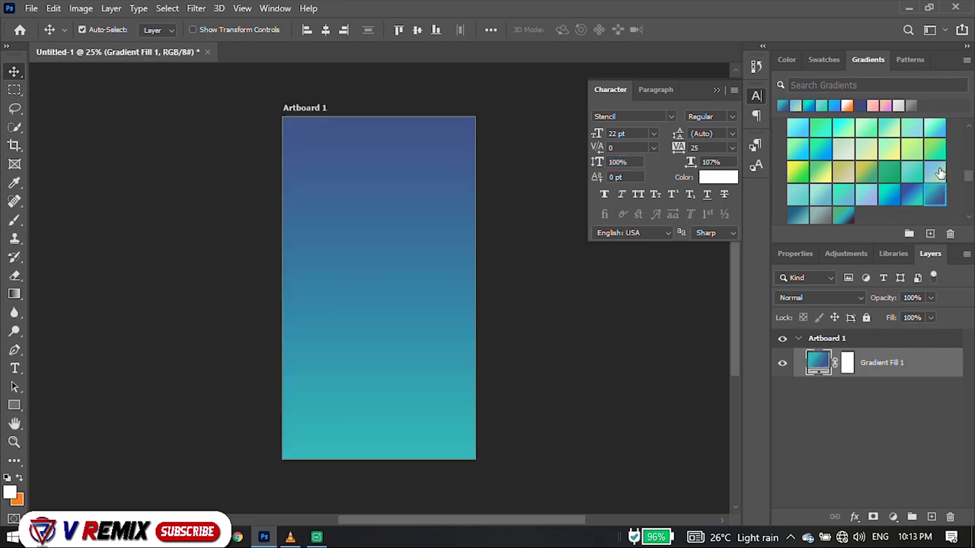
click(939, 174)
Step: Open the insta.jpg screenshot image
click(30, 8)
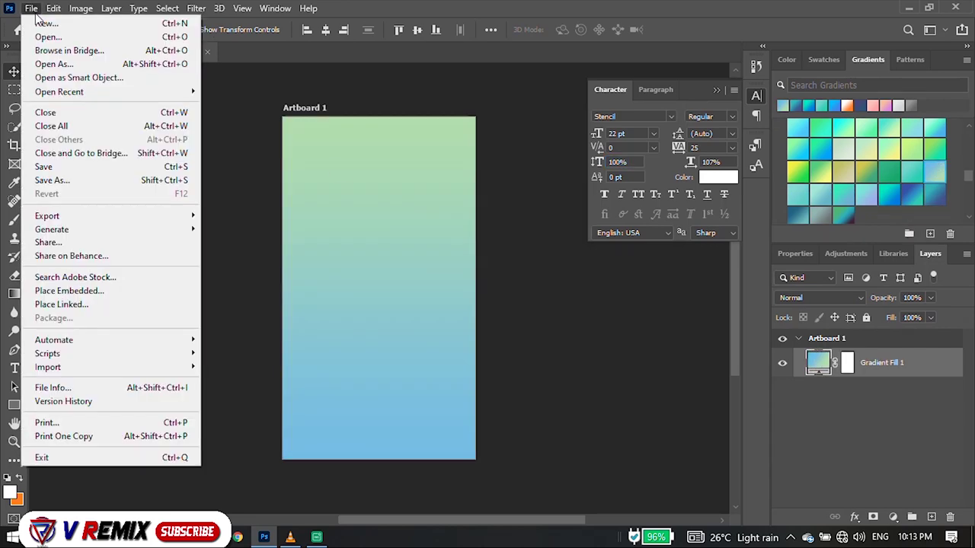
click(44, 35)
scroll(388, 147, down, 5)
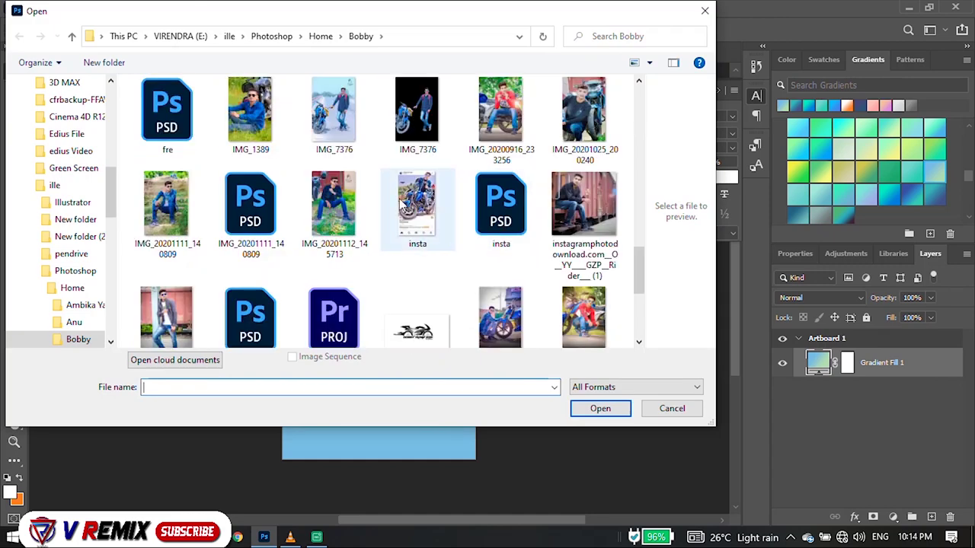
double_click(419, 210)
Step: Open the LIKE, INSTA and YOUTUBE icon files from the Desktop, then return to the insta screenshot
click(31, 8)
click(46, 36)
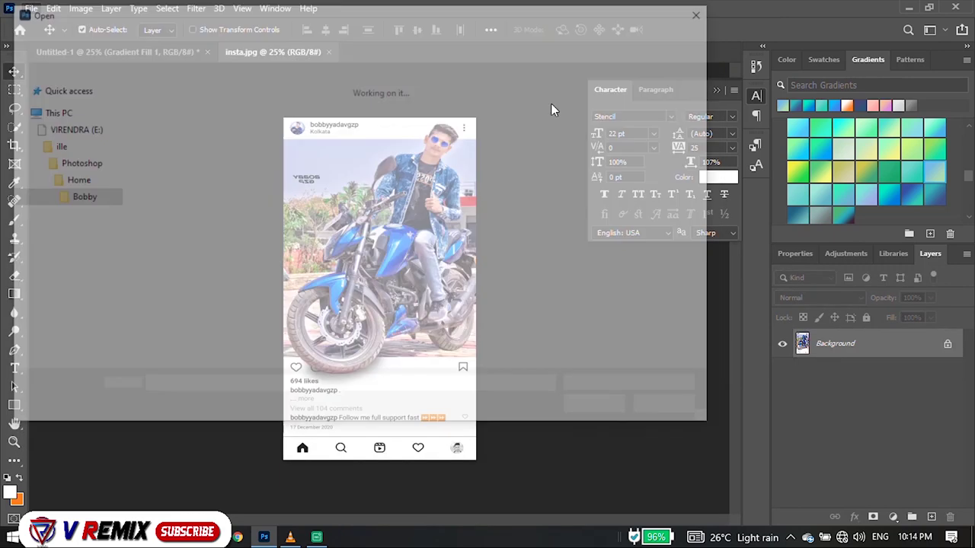
scroll(80, 130, up, 2)
scroll(76, 145, up, 2)
click(59, 122)
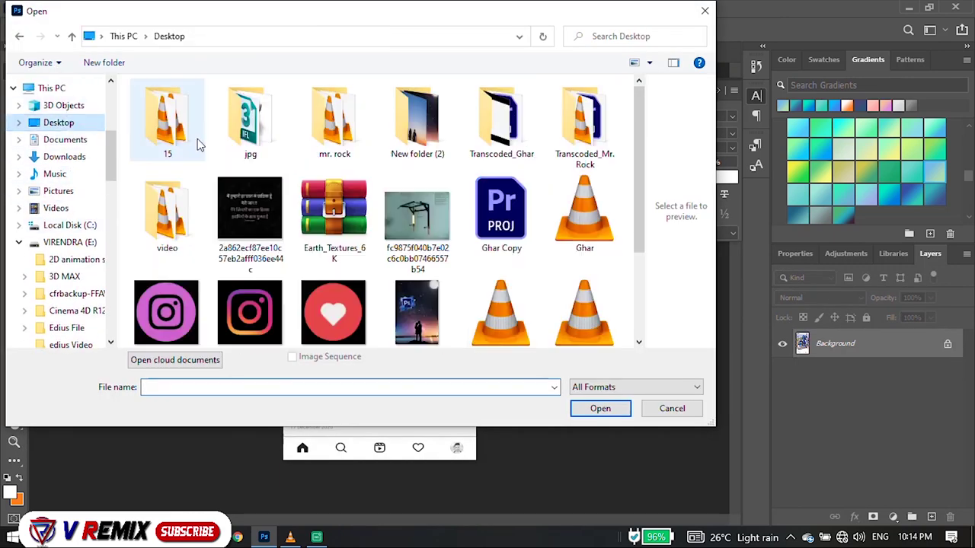
scroll(381, 214, down, 1)
click(334, 278)
ctrl+click(250, 278)
scroll(475, 300, down, 1)
ctrl+click(505, 312)
click(600, 408)
click(110, 52)
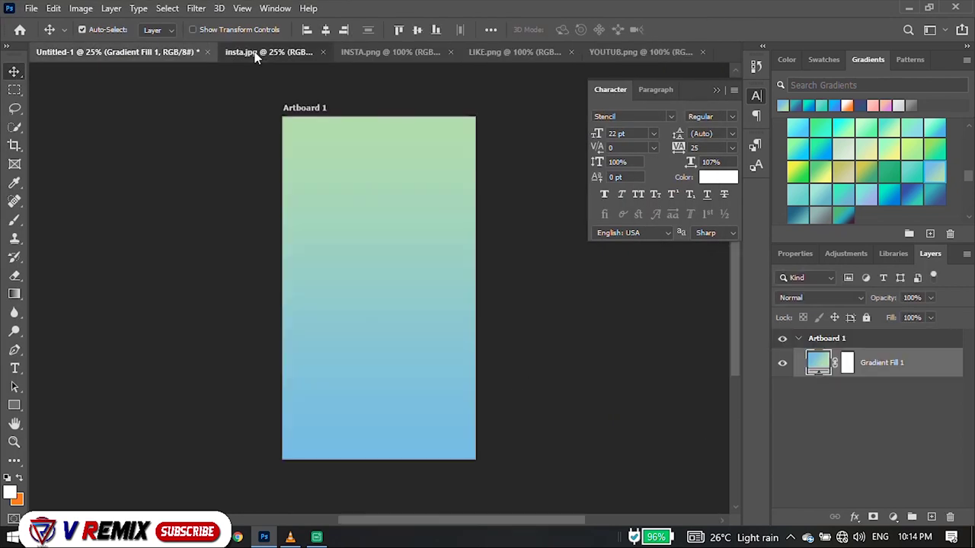
click(258, 52)
Step: Copy the Instagram screenshot into the poster and scale it down from a corner
drag(402, 218, 385, 222)
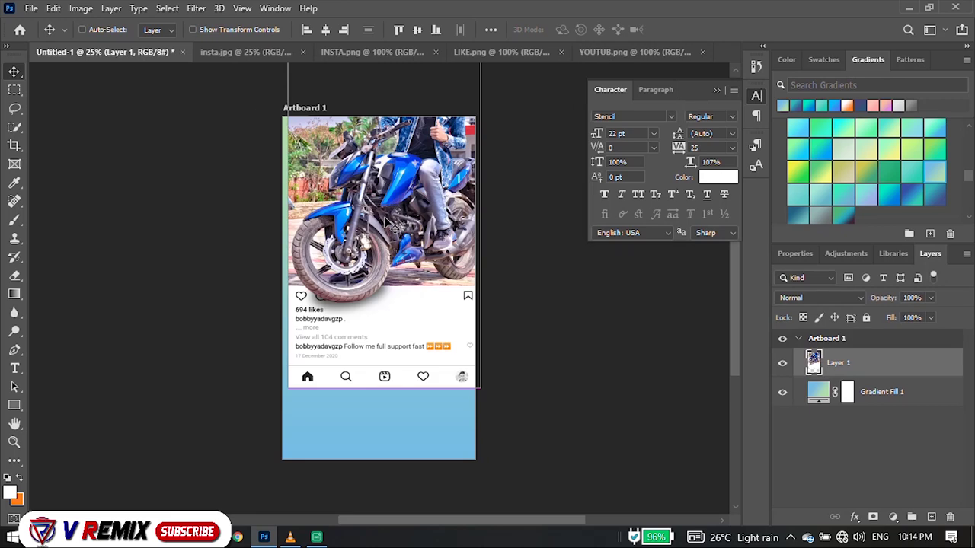
key(ctrl+t)
alt+scroll(419, 285, down, 2)
drag(333, 135, 372, 197)
key(Return)
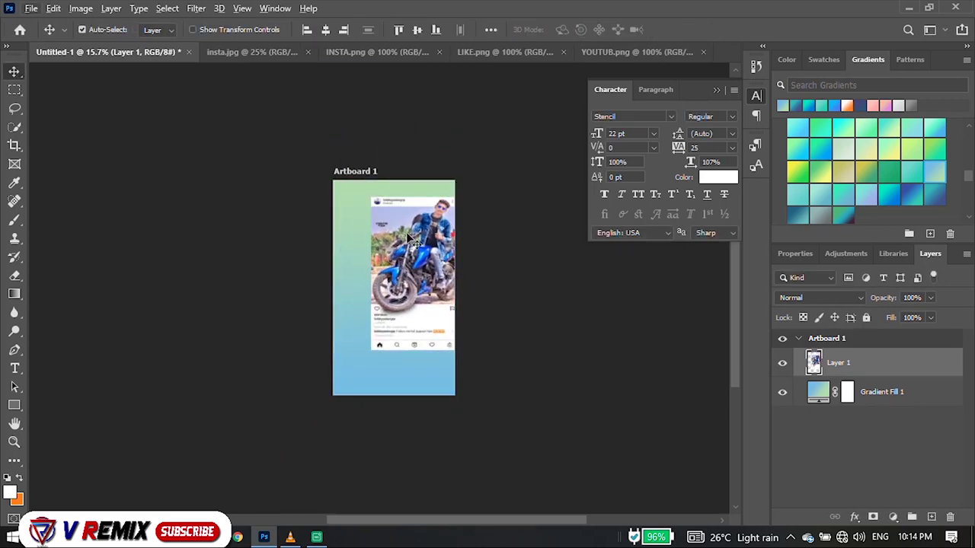
Step: Move the screenshot toward the right and slightly up on the artboard
alt+scroll(400, 241, up, 2)
mouse_move(413, 244)
mouse_down()
mouse_move(393, 244)
mouse_move(402, 251)
mouse_up()
click(533, 291)
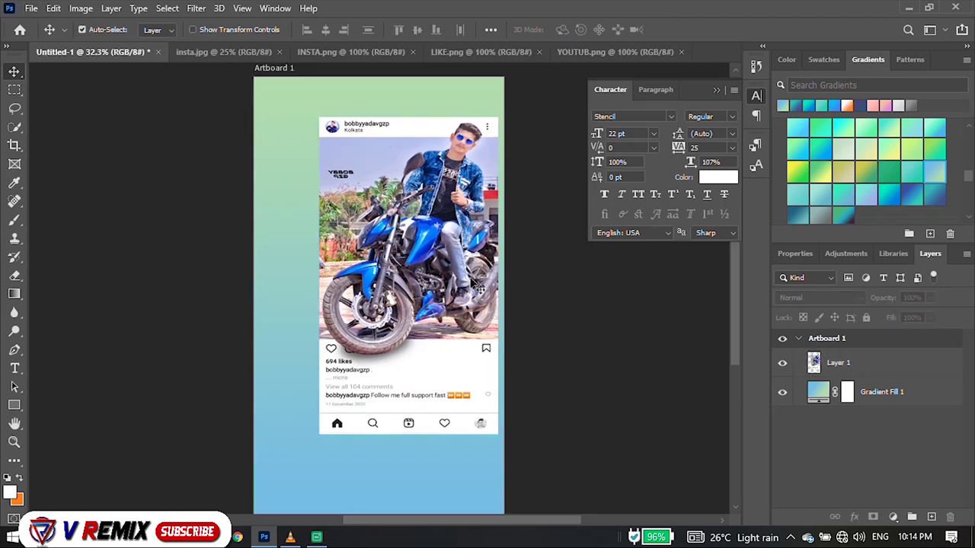
drag(481, 283, 494, 259)
click(387, 198)
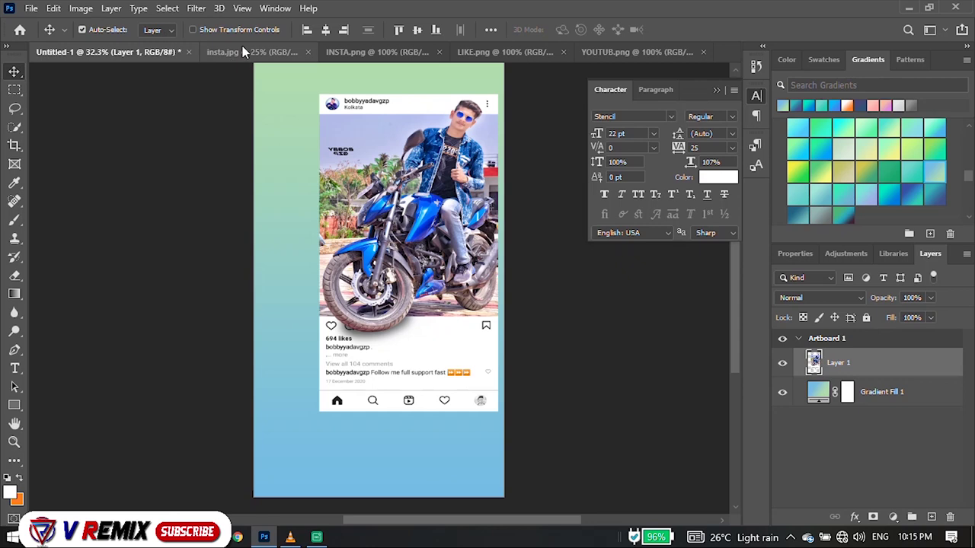
click(14, 368)
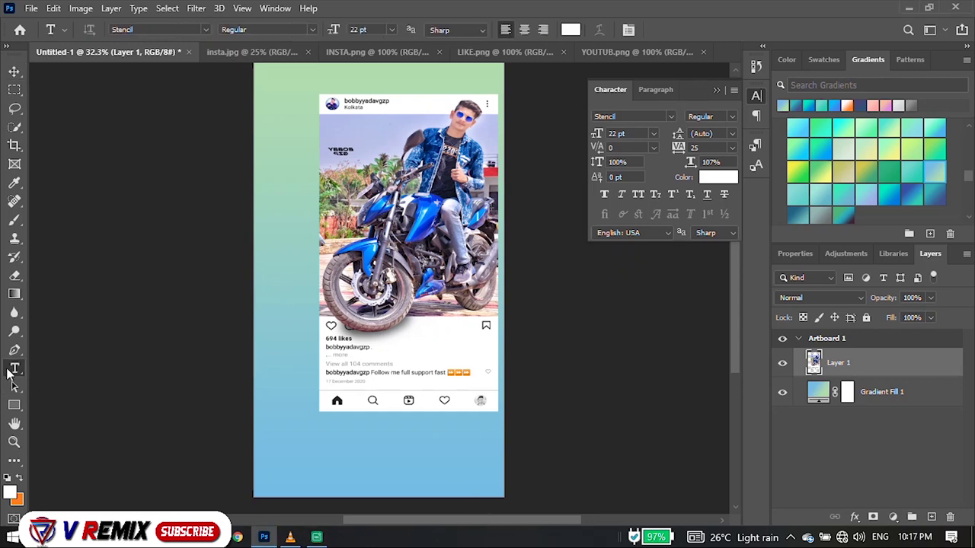
Step: Type the text BIKE RAEDER below the screenshot
click(278, 386)
click(278, 386)
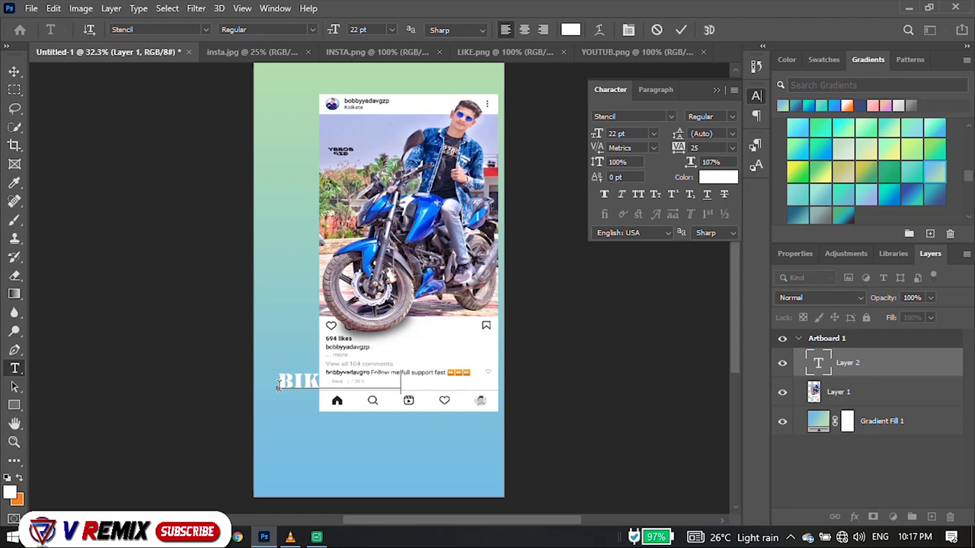
key(ctrl+t)
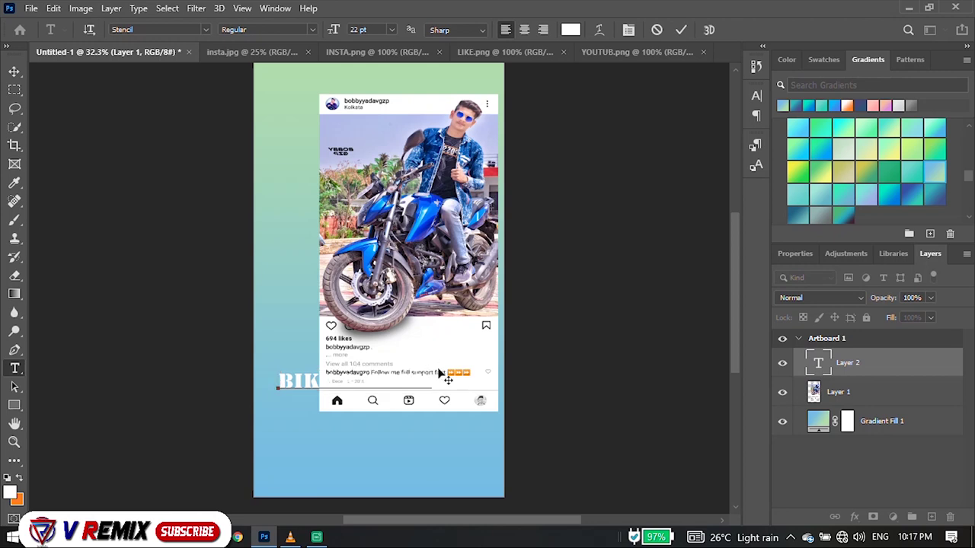
click(14, 71)
Step: Rotate BIKE RAEDER to vertical, enlarge it, and move it up the poster's left edge
drag(300, 381, 300, 449)
key(ctrl+t)
drag(432, 477, 370, 374)
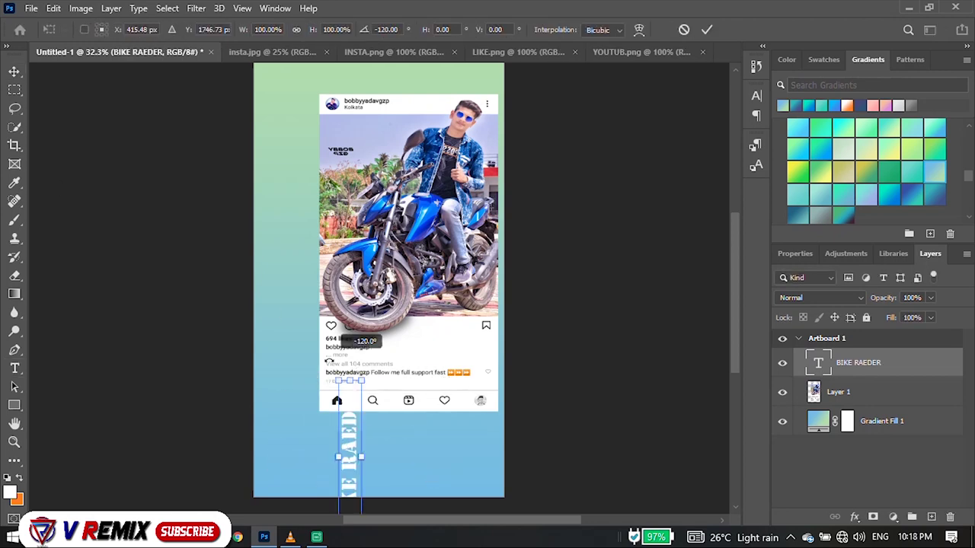
drag(350, 437, 287, 163)
drag(298, 261, 333, 482)
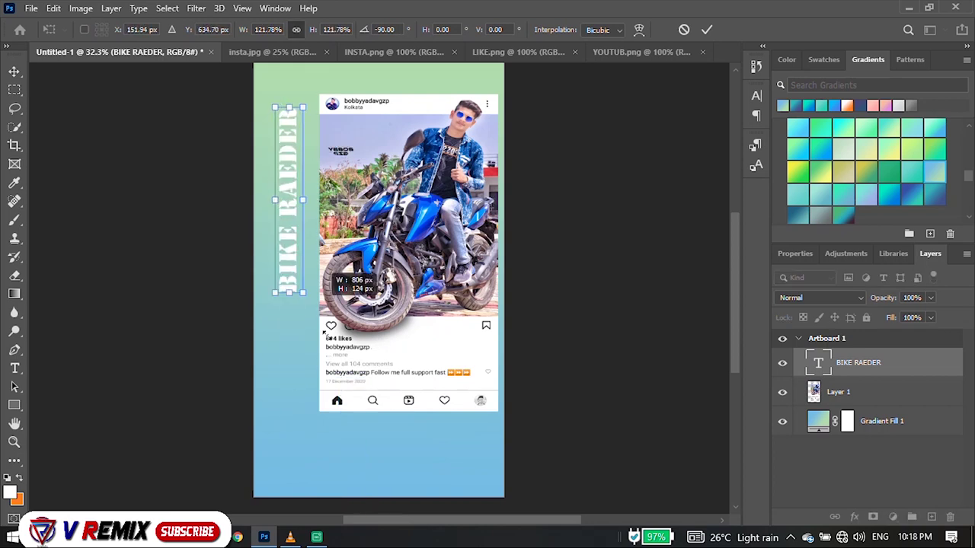
drag(274, 107, 271, 92)
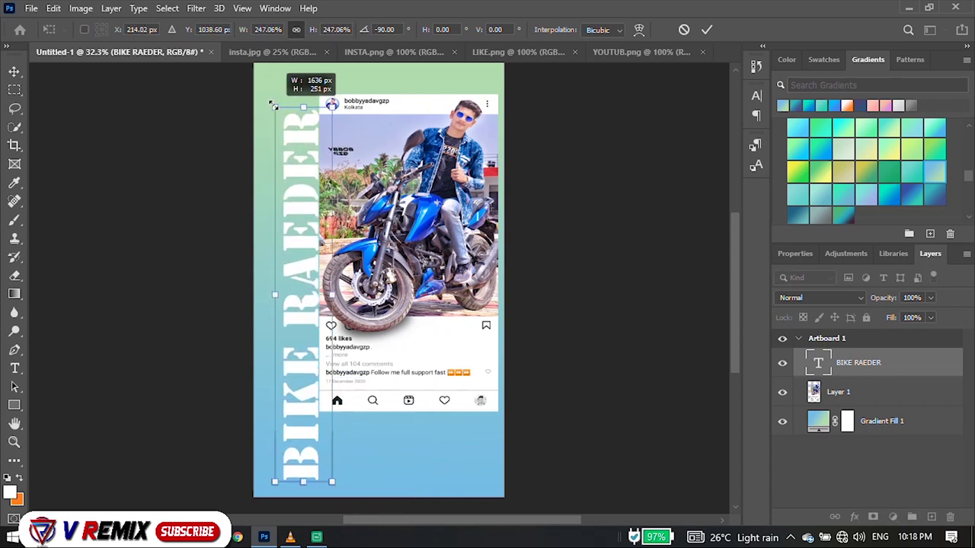
key(Return)
drag(286, 213, 284, 143)
Step: Enlarge the screenshot from its top-right corner and shift it slightly right and down
click(358, 252)
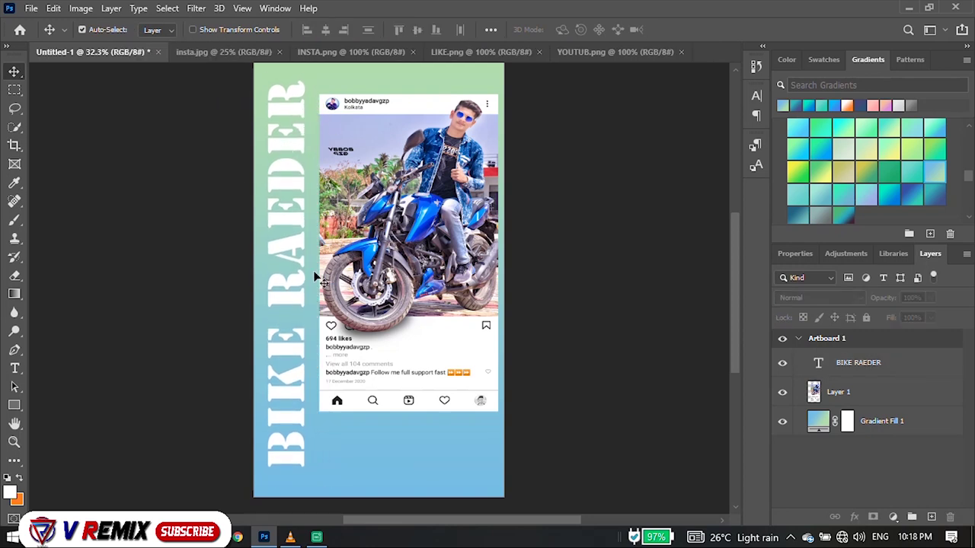
scroll(403, 344, down, 1)
key(ctrl+t)
drag(495, 117, 491, 128)
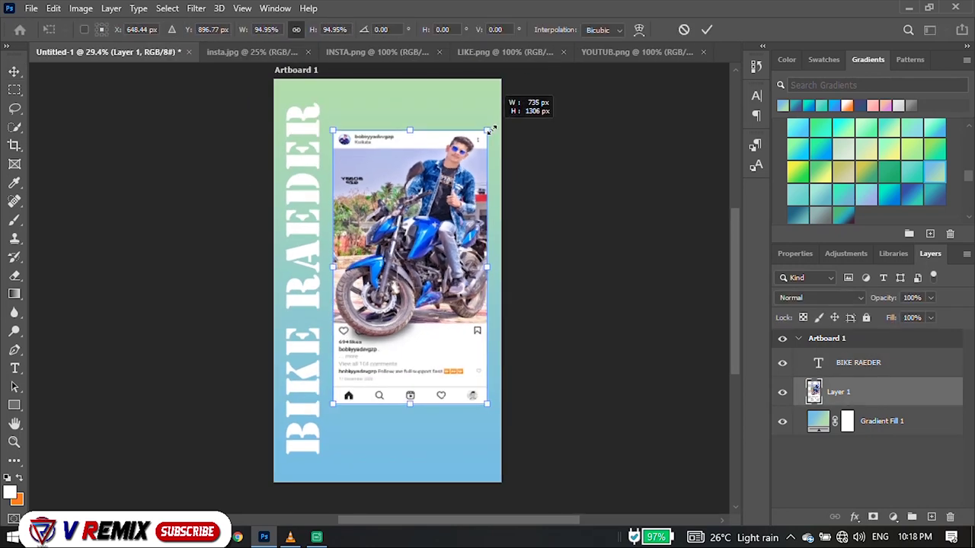
key(Return)
scroll(440, 166, up, 4)
scroll(442, 166, down, 2)
scroll(443, 167, down, 2)
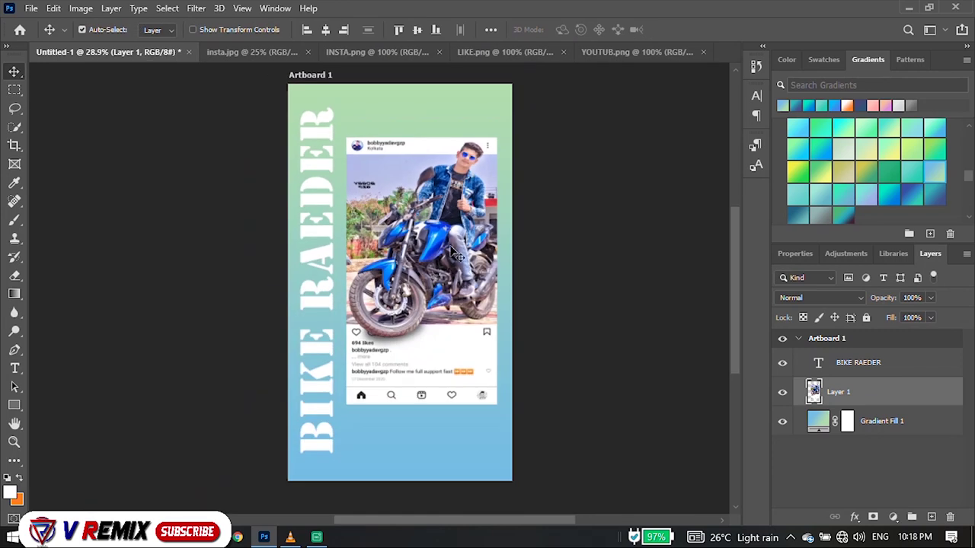
drag(461, 187, 468, 205)
Step: Stretch the BIKE RAEDER text toward the bottom and reposition it
click(312, 226)
key(ctrl+t)
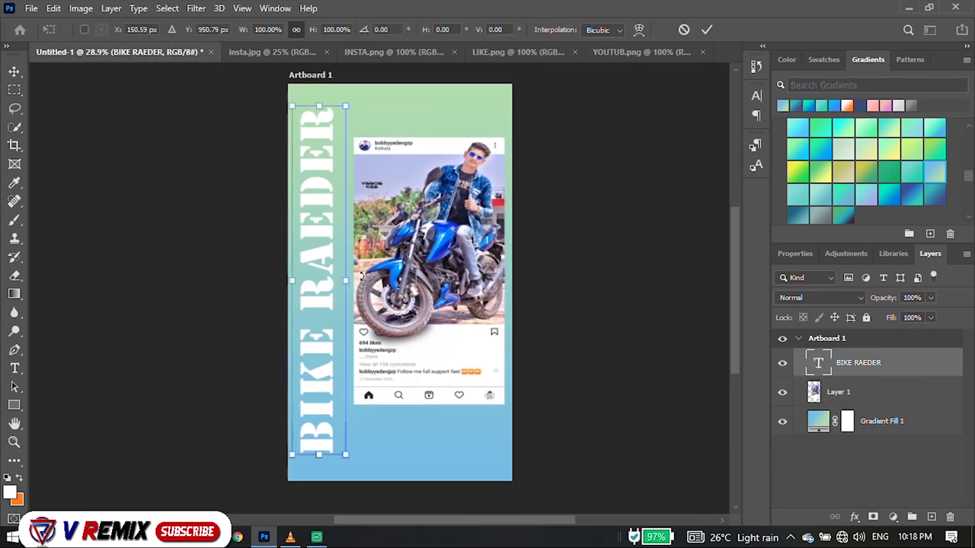
drag(347, 461, 352, 469)
key(Return)
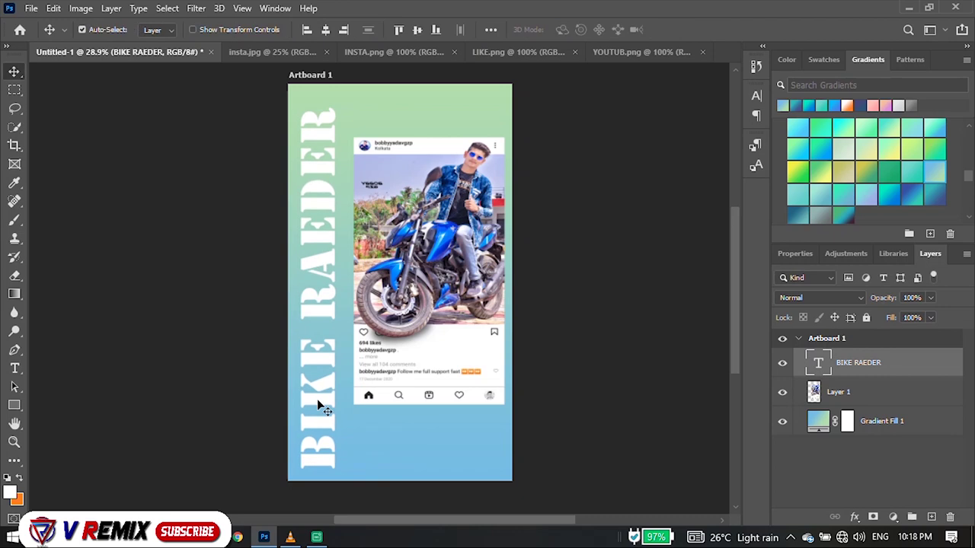
mouse_move(314, 384)
mouse_down()
mouse_move(318, 342)
mouse_move(392, 343)
mouse_up()
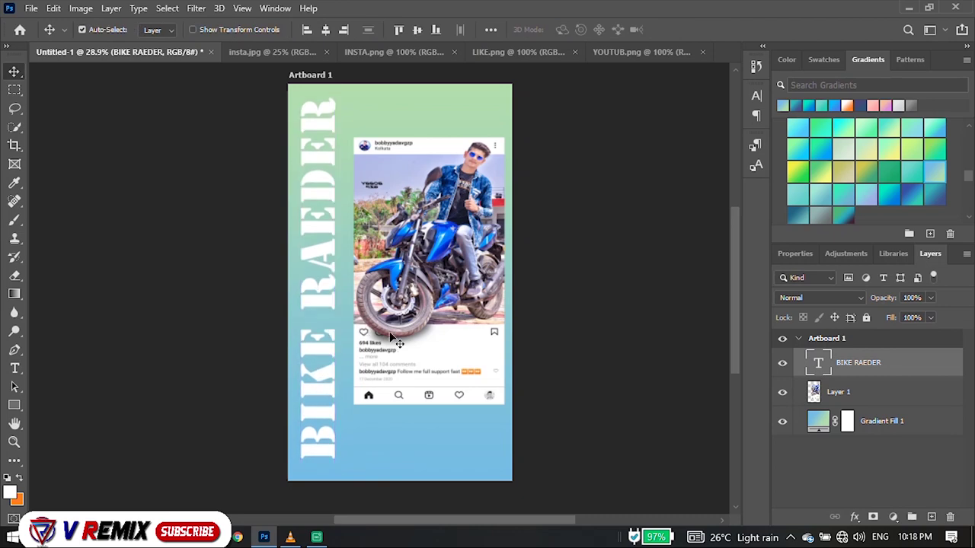
click(452, 352)
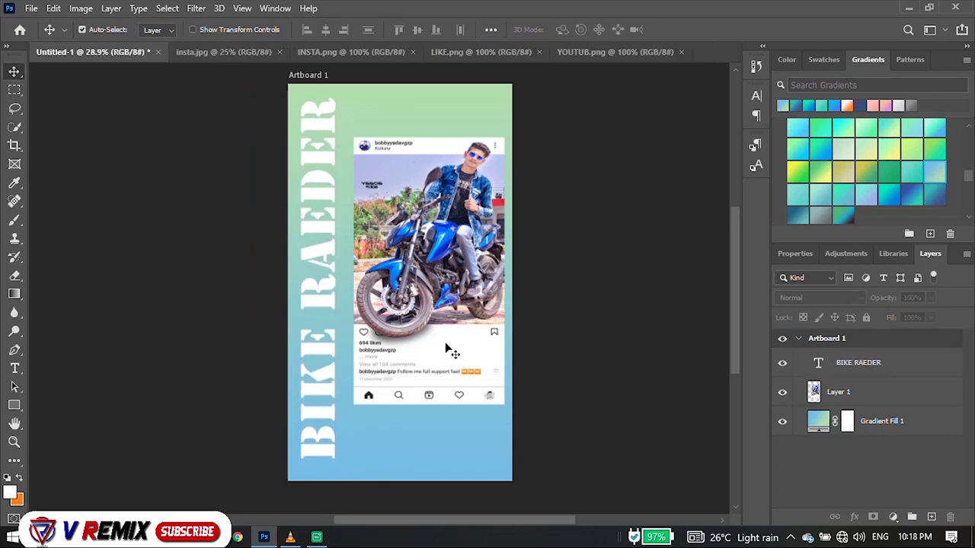
Step: Rasterize BIKE RAEDER and delete a thin vertical strip through its letters
right_click(851, 358)
click(696, 233)
key(m)
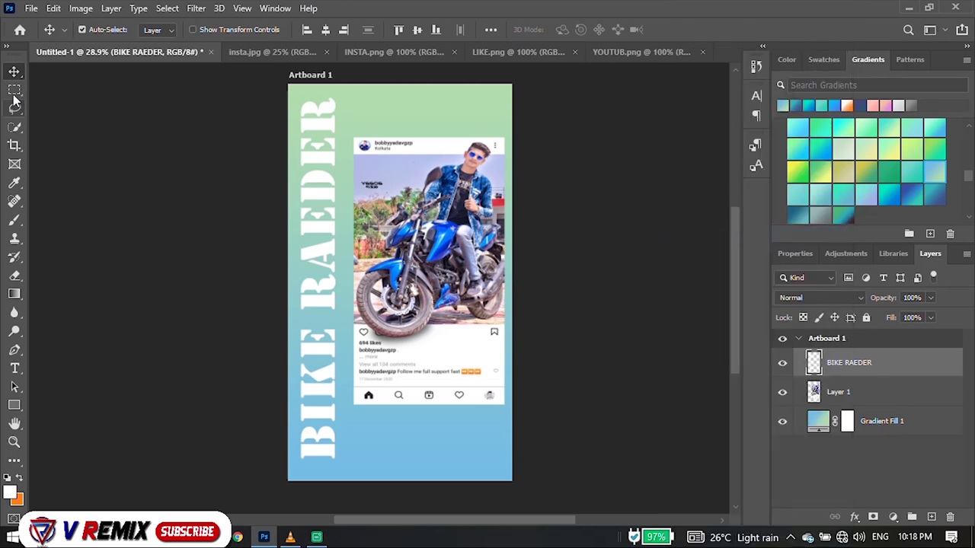
scroll(304, 150, up, 1)
drag(313, 92, 324, 491)
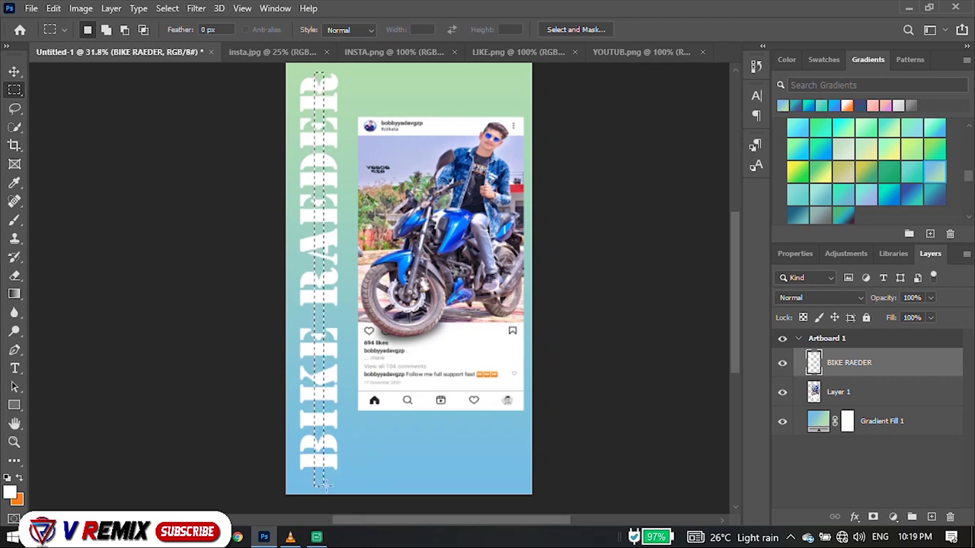
key(Delete)
key(ctrl+d)
scroll(325, 276, down, 1)
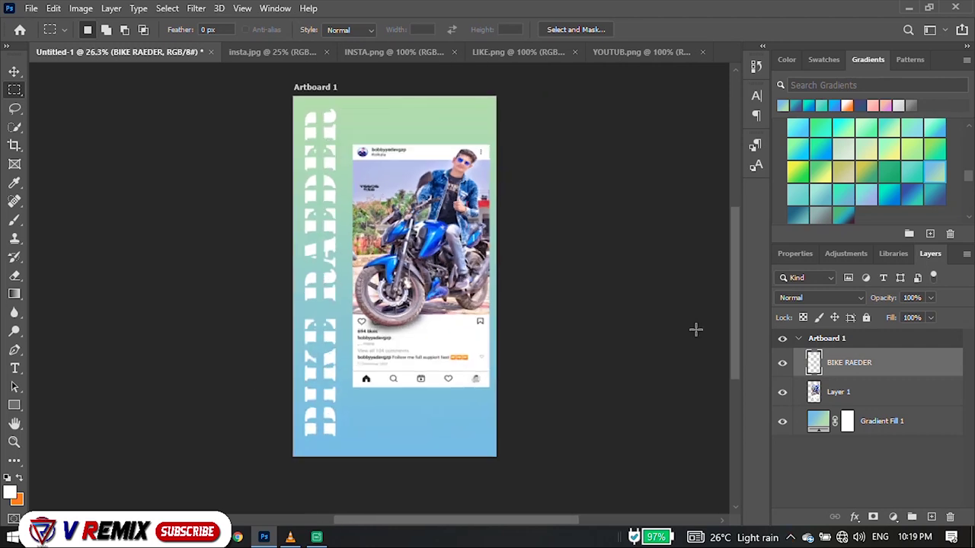
Step: Type the handle BOBBYYADAVGZP below the screenshot and select it
click(21, 373)
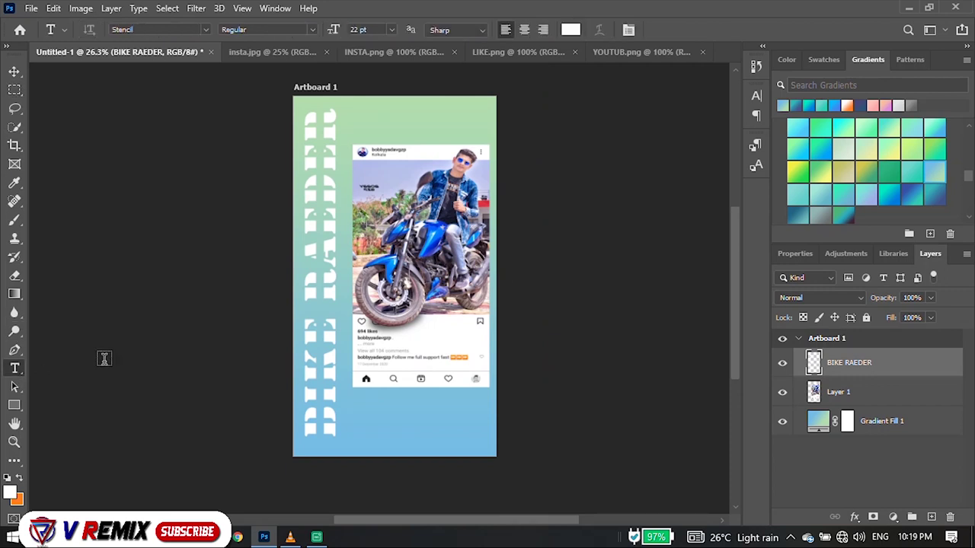
click(345, 431)
text(bobb)
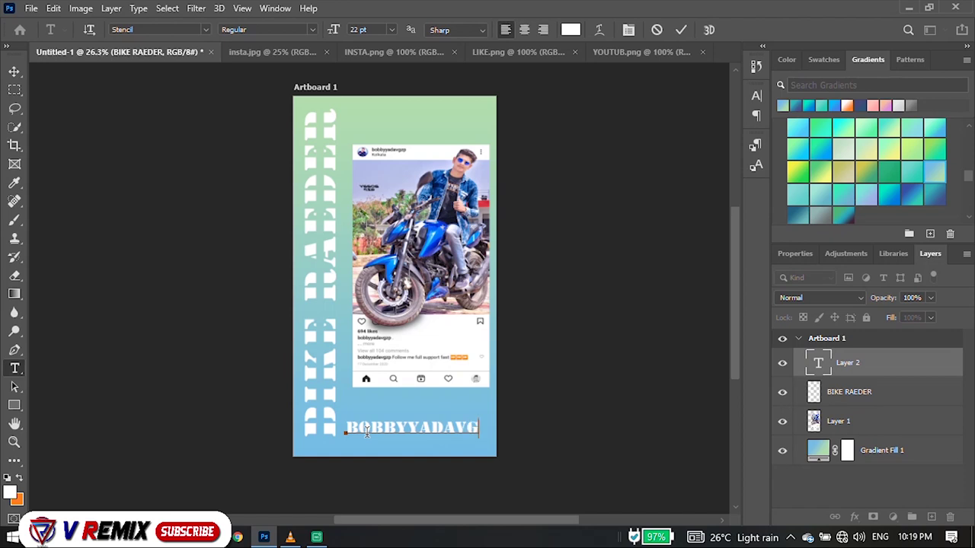
key(ctrl+a)
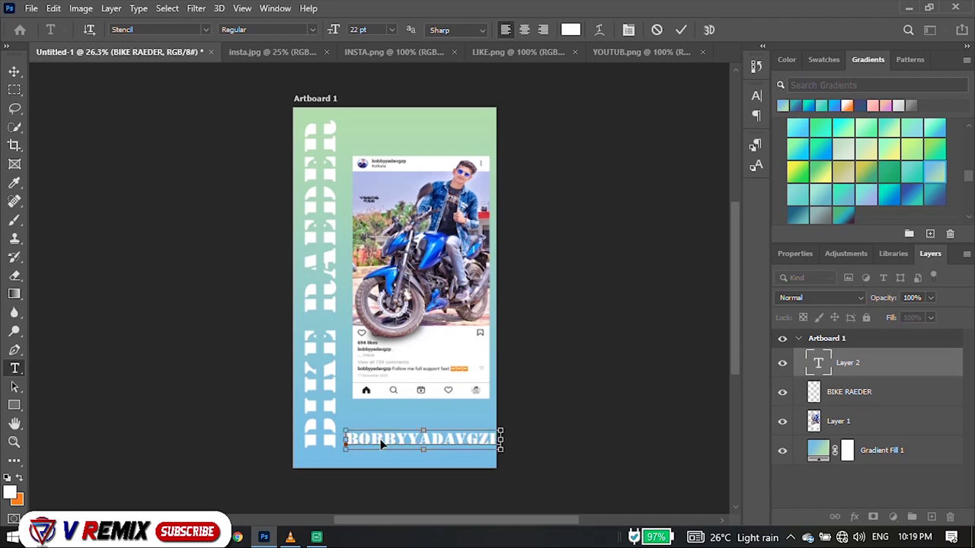
Step: Choose a new font for the handle from the font list and commit it
click(206, 29)
scroll(321, 237, down, 10)
scroll(321, 237, up, 3)
scroll(320, 237, down, 3)
scroll(321, 237, down, 3)
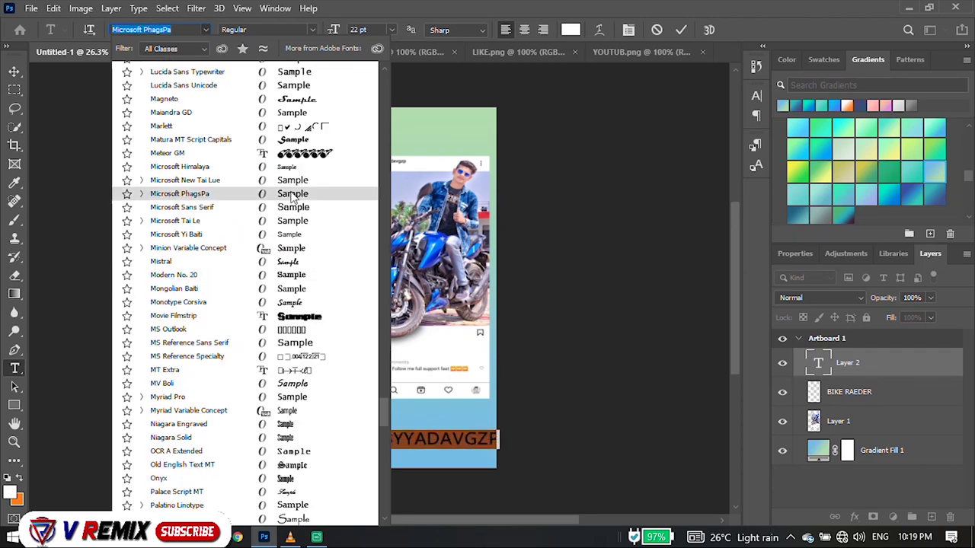
click(296, 240)
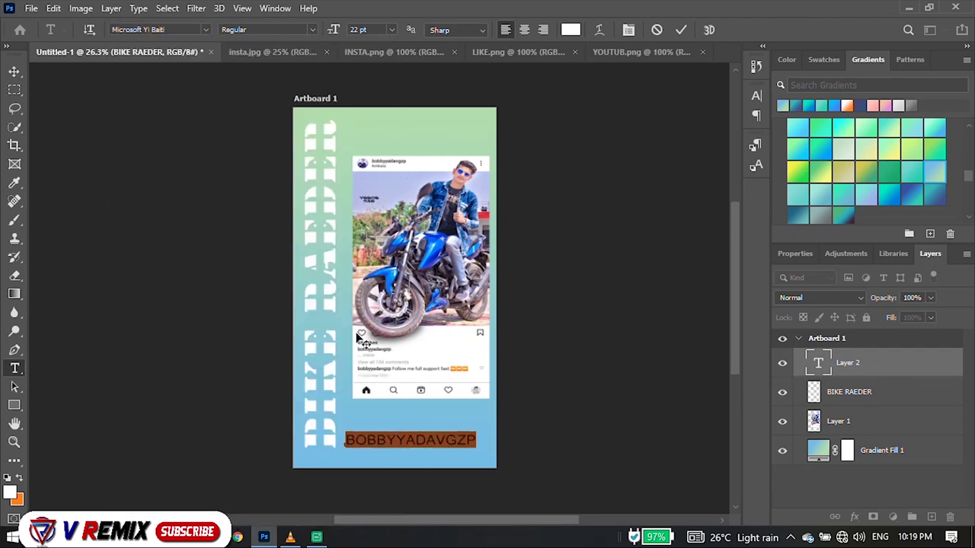
click(15, 70)
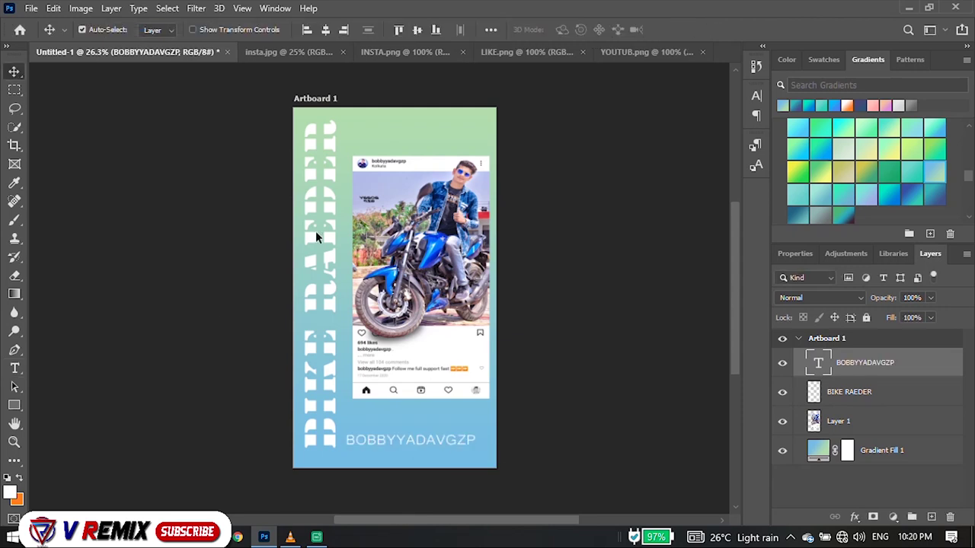
Step: Restyle the handle in Rockwell Condensed Bold and rotate it to vertical
double_click(438, 440)
click(311, 30)
click(206, 30)
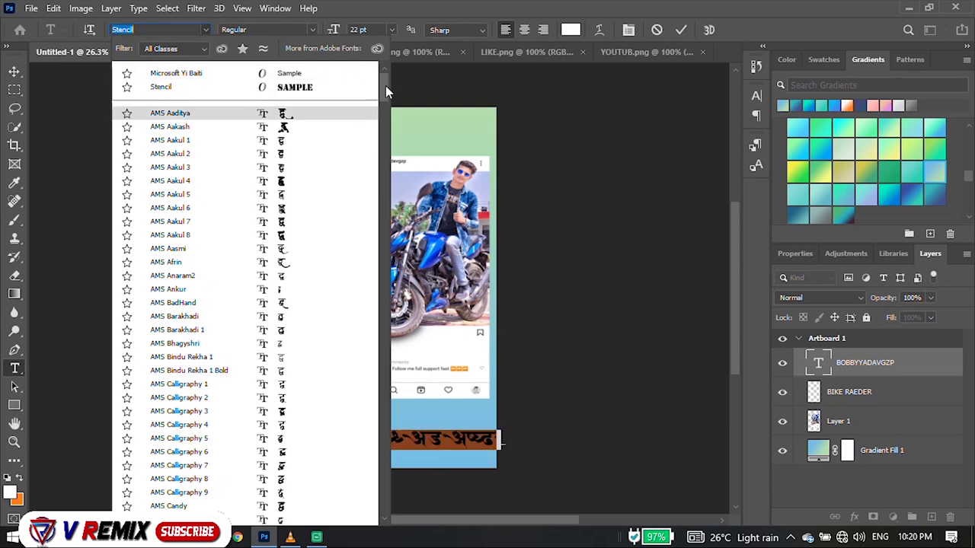
drag(385, 91, 385, 401)
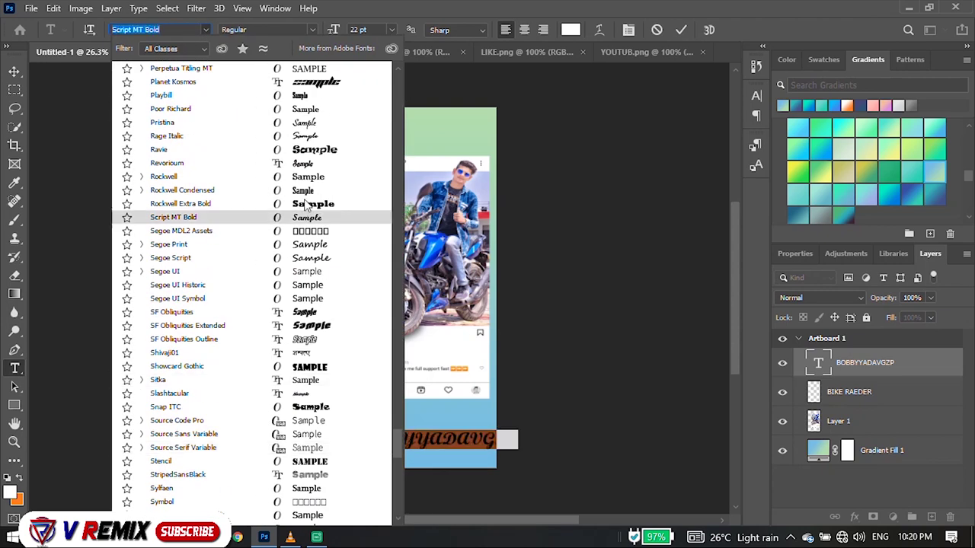
click(305, 190)
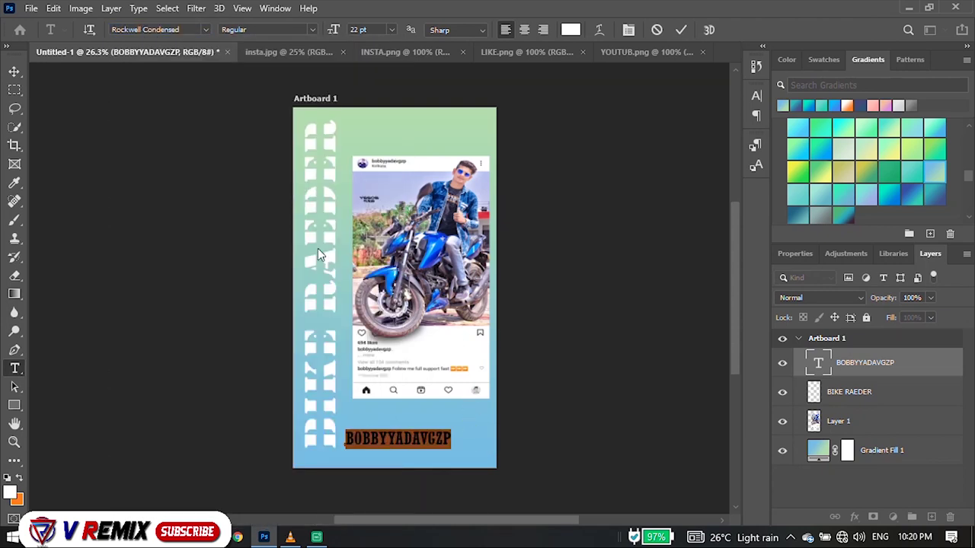
click(314, 29)
click(282, 52)
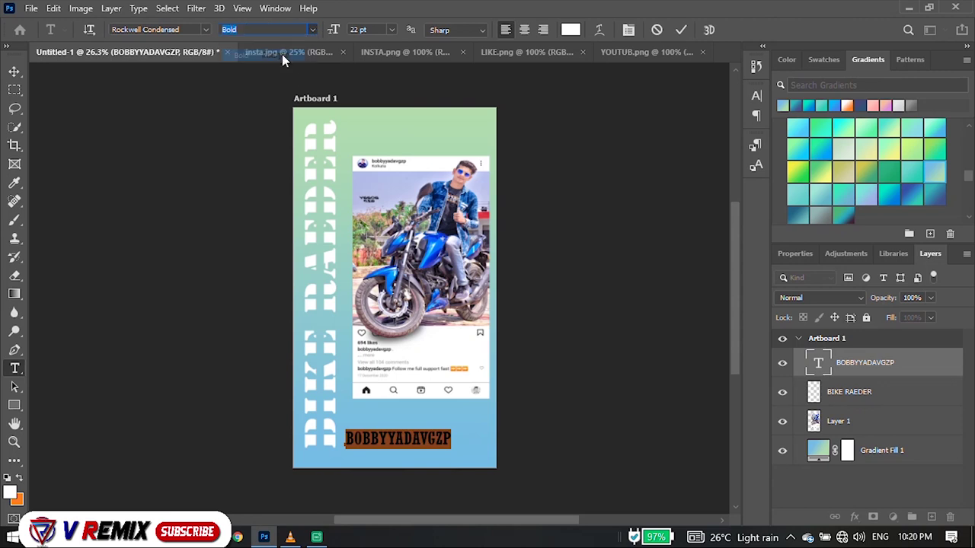
click(13, 71)
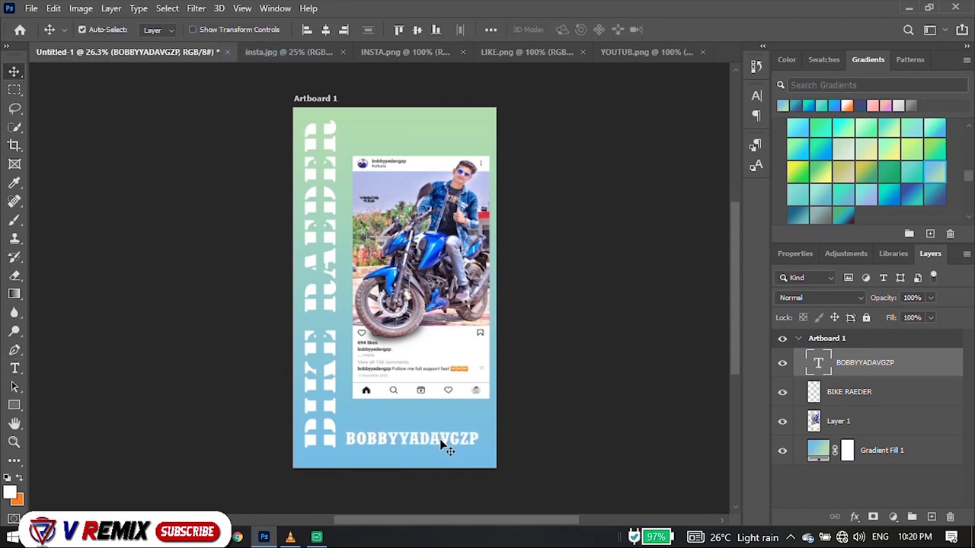
key(ctrl+t)
drag(468, 457, 431, 383)
Step: Place the vertical handle beside BIKE RAEDER, recolour it black (000000), and show the Character panel
mouse_move(414, 437)
mouse_down()
mouse_move(331, 378)
mouse_move(323, 182)
mouse_up()
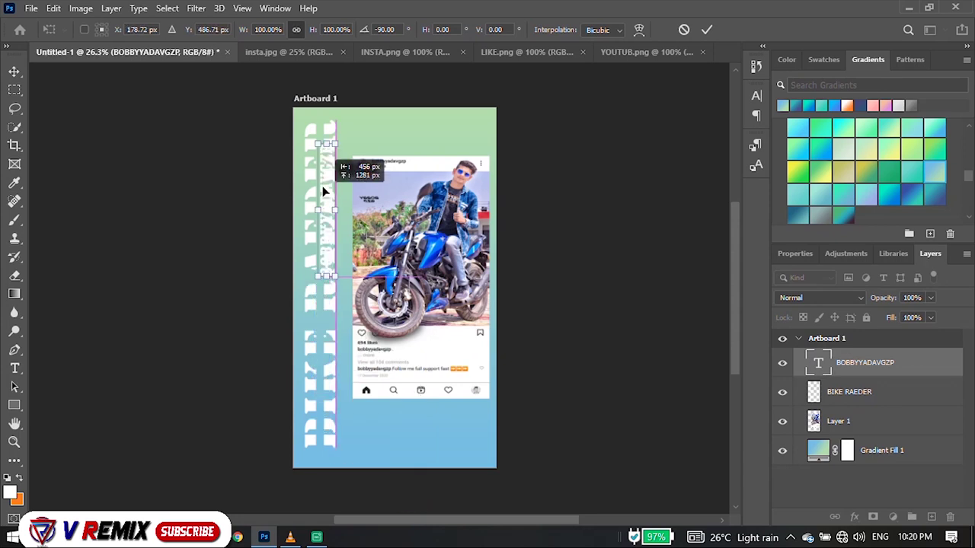
key(Return)
double_click(320, 188)
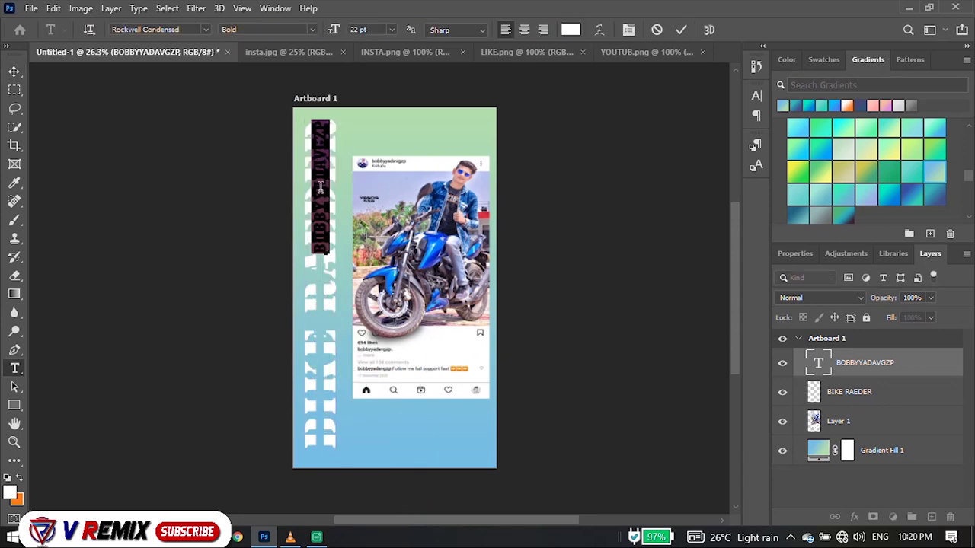
click(570, 29)
text(000000)
key(Return)
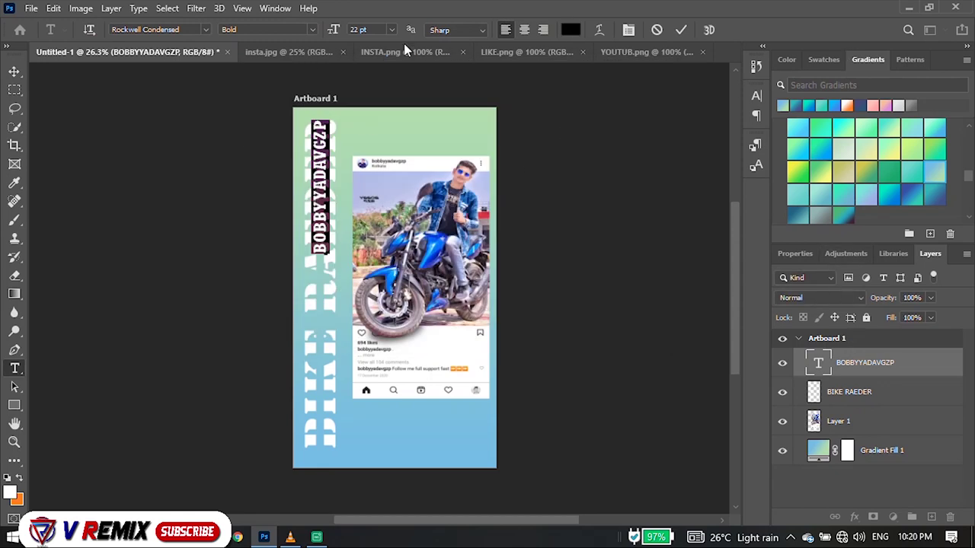
click(275, 9)
click(351, 174)
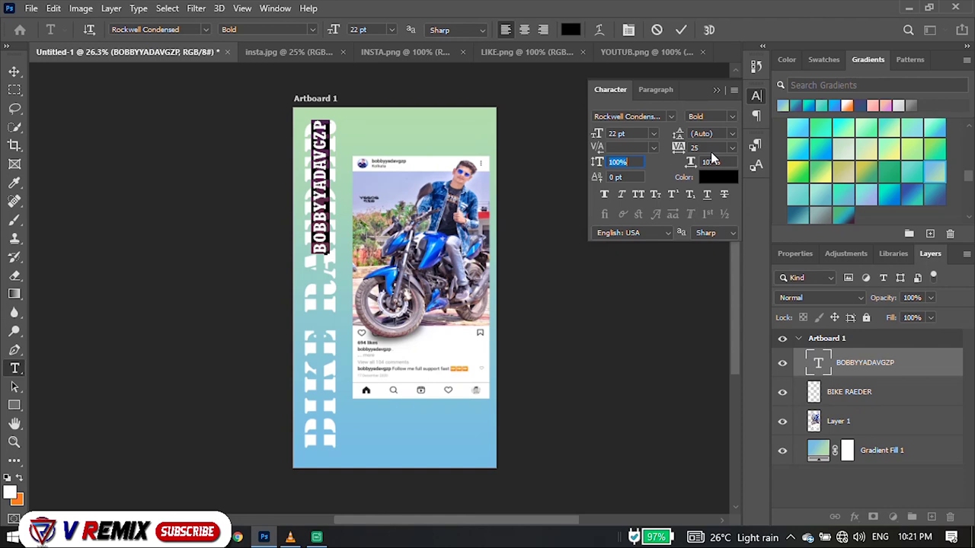
Step: Adjust the handle's letter tracking and move it down onto the artboard
drag(678, 148, 762, 162)
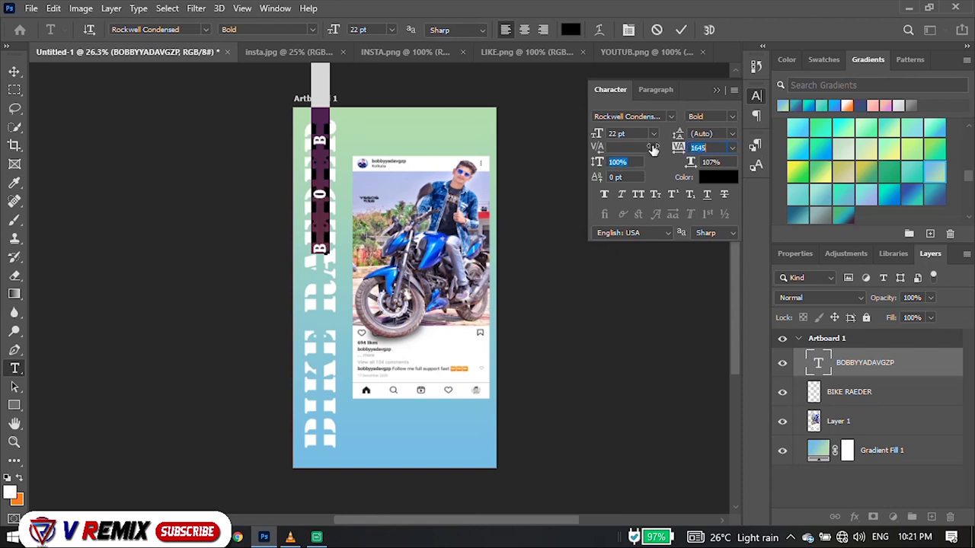
drag(678, 150, 613, 148)
click(14, 72)
drag(335, 122, 362, 261)
Step: Widen the handle's tracking slightly and nudge it down
double_click(320, 251)
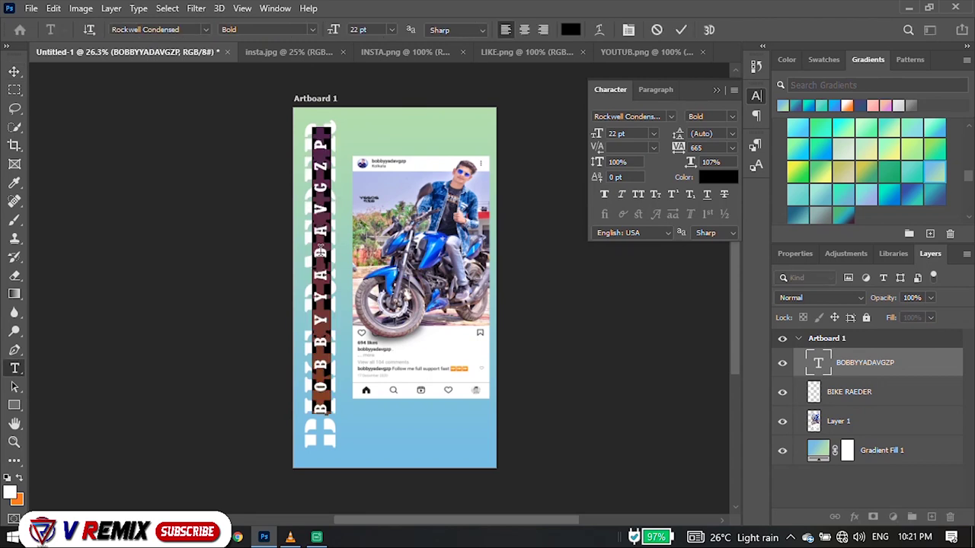
drag(683, 150, 685, 150)
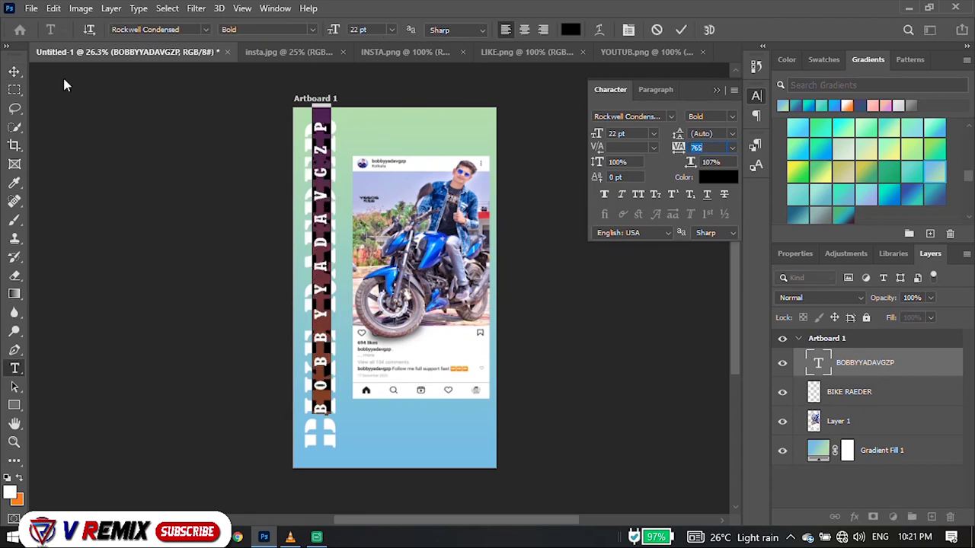
click(14, 72)
drag(329, 134, 329, 159)
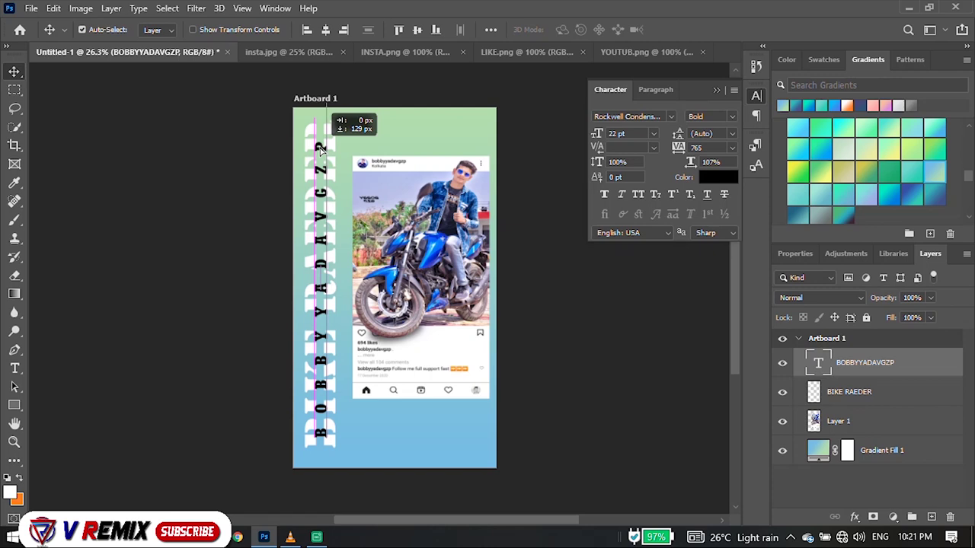
double_click(320, 218)
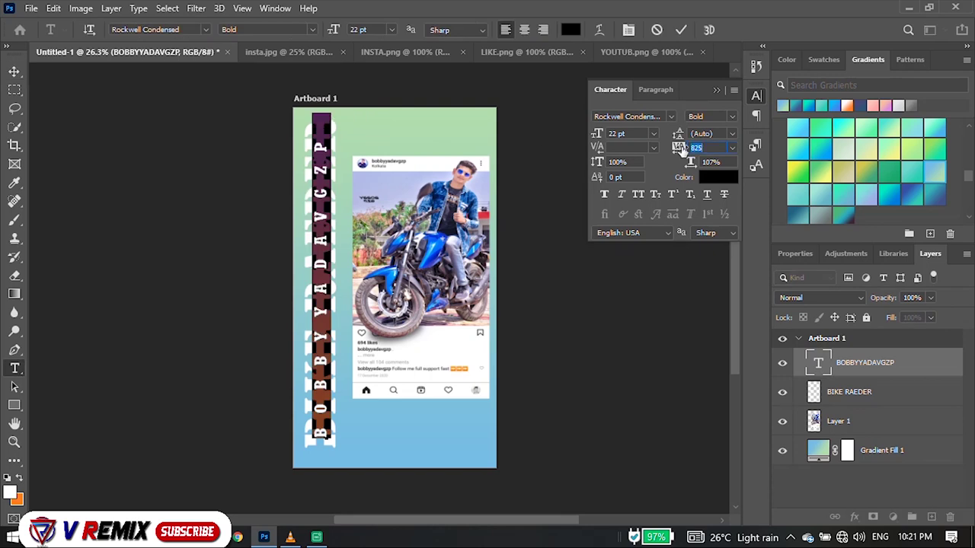
drag(680, 148, 681, 148)
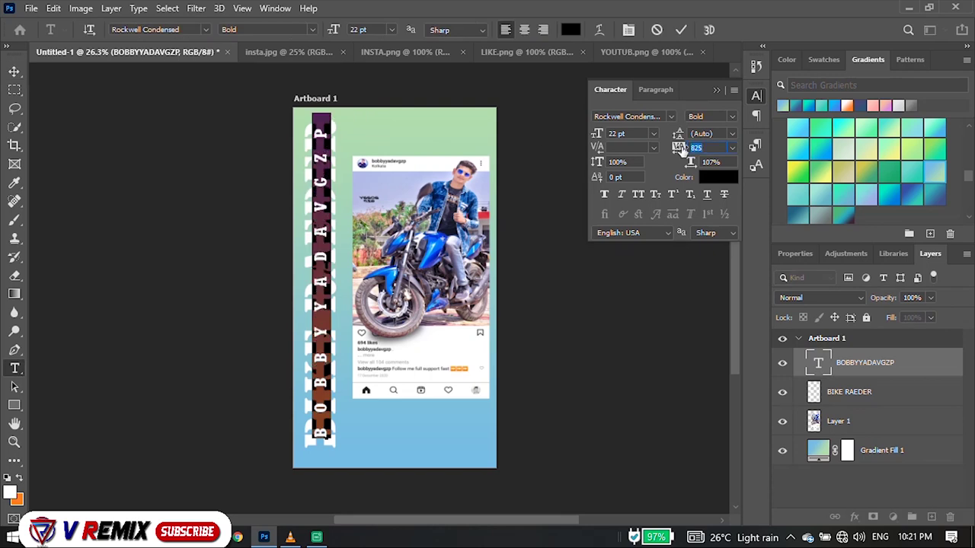
click(14, 72)
Step: Reduce the handle's font size to 14 pt and spread its letters farther apart
scroll(417, 221, up, 5)
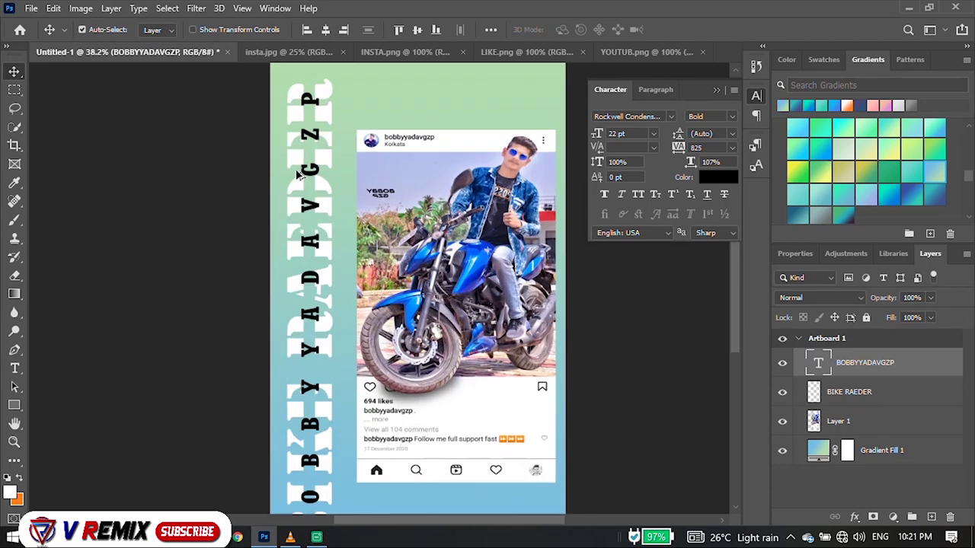
double_click(317, 232)
click(598, 134)
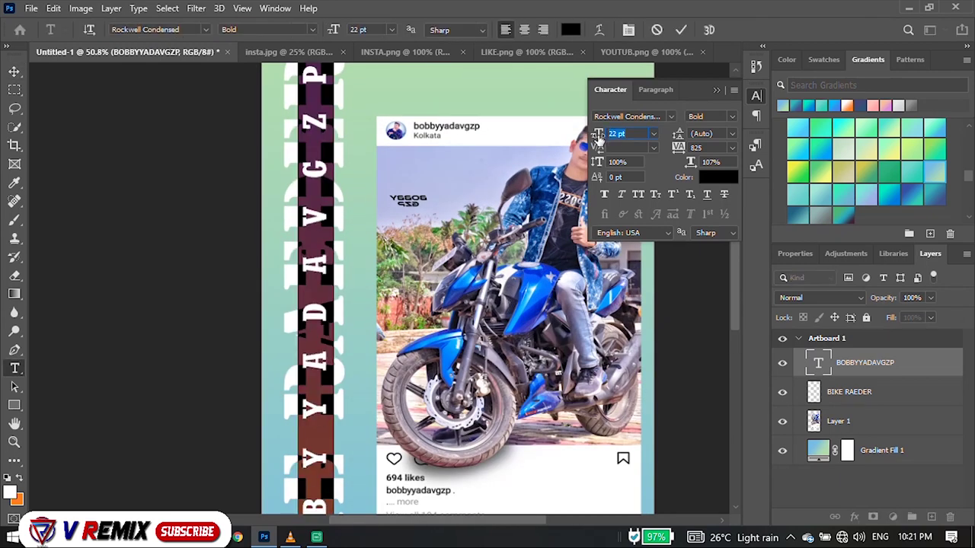
drag(599, 134, 597, 135)
mouse_move(678, 147)
mouse_down()
mouse_move(715, 152)
mouse_move(661, 151)
mouse_move(674, 148)
mouse_up()
scroll(412, 231, down, 4)
scroll(355, 178, up, 2)
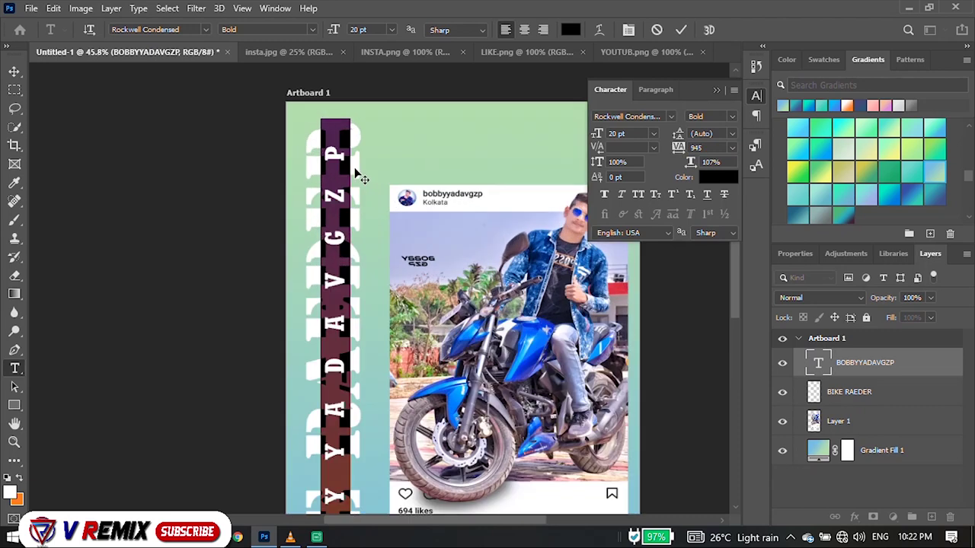
scroll(355, 211, up, 2)
scroll(372, 220, up, 2)
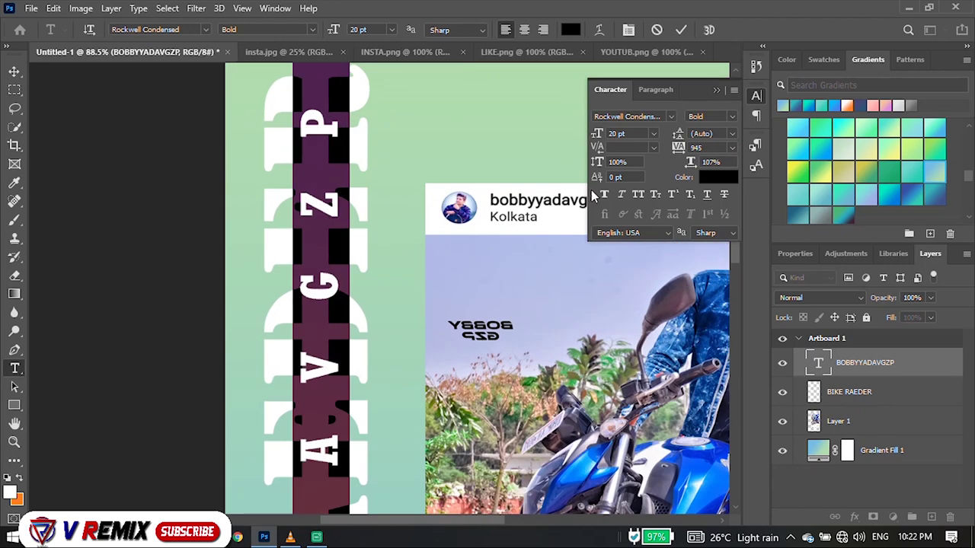
drag(599, 137, 592, 136)
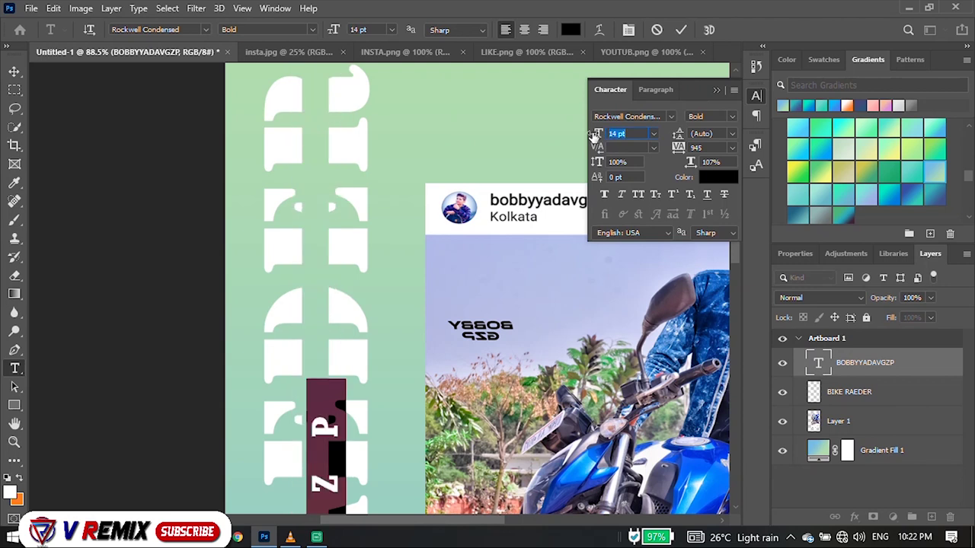
click(14, 72)
Step: Set the handle to 12 pt and spread its letters along BIKE RAEDER's length
scroll(327, 342, down, 1)
drag(326, 400, 328, 392)
scroll(329, 391, up, 3)
scroll(327, 391, up, 2)
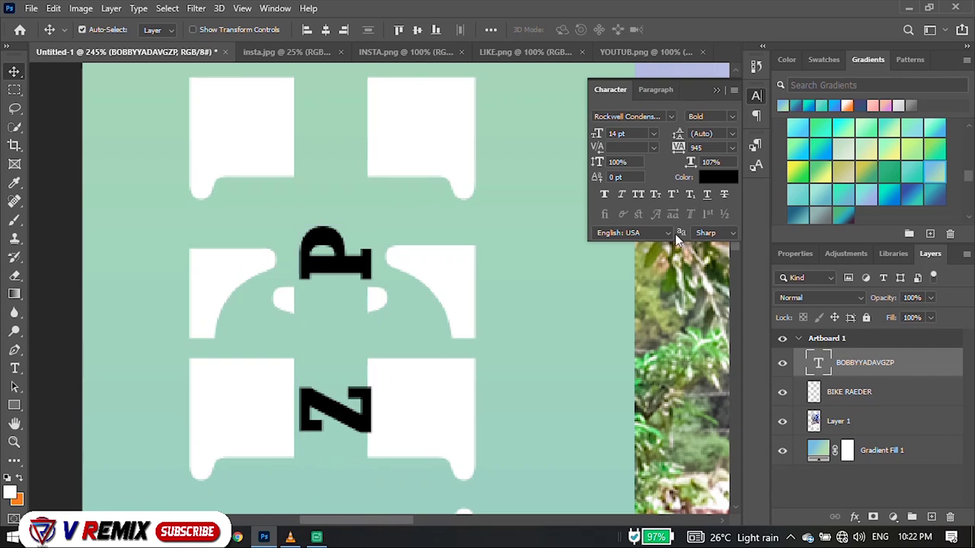
double_click(333, 278)
click(652, 134)
click(634, 215)
scroll(505, 261, down, 3)
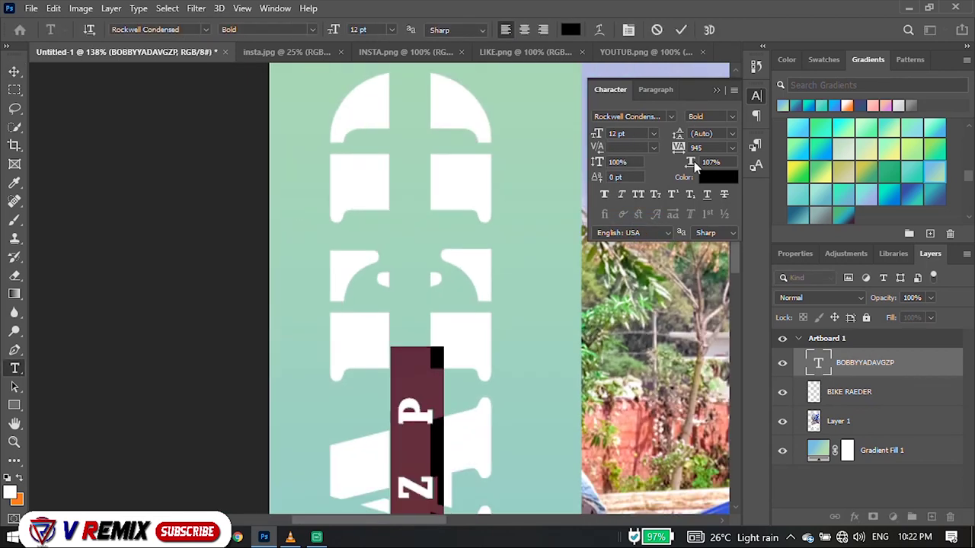
drag(678, 147, 712, 149)
scroll(421, 294, down, 4)
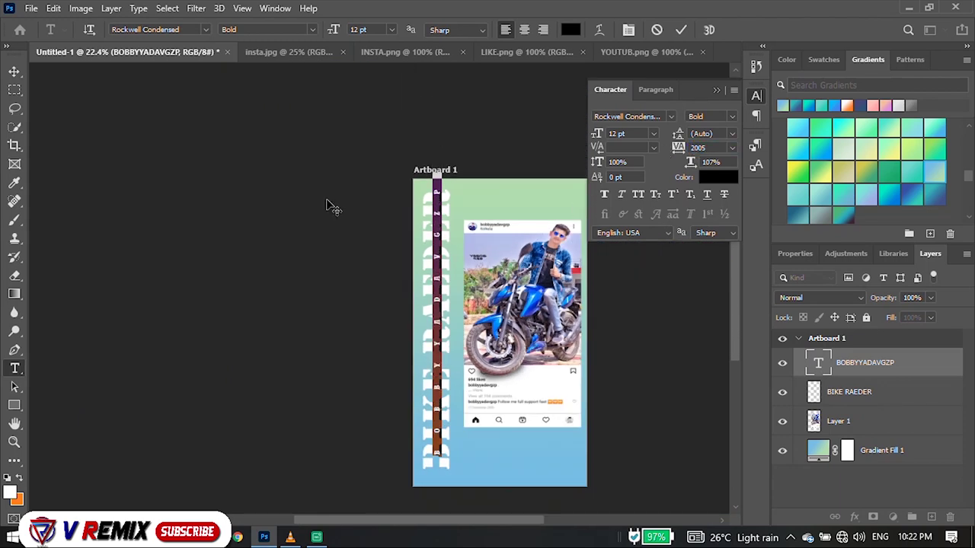
Step: Commit the vertical handle text and zoom around to inspect its placement
key(ctrl+Return)
key(v)
scroll(404, 289, up, 3)
scroll(434, 333, down, 1)
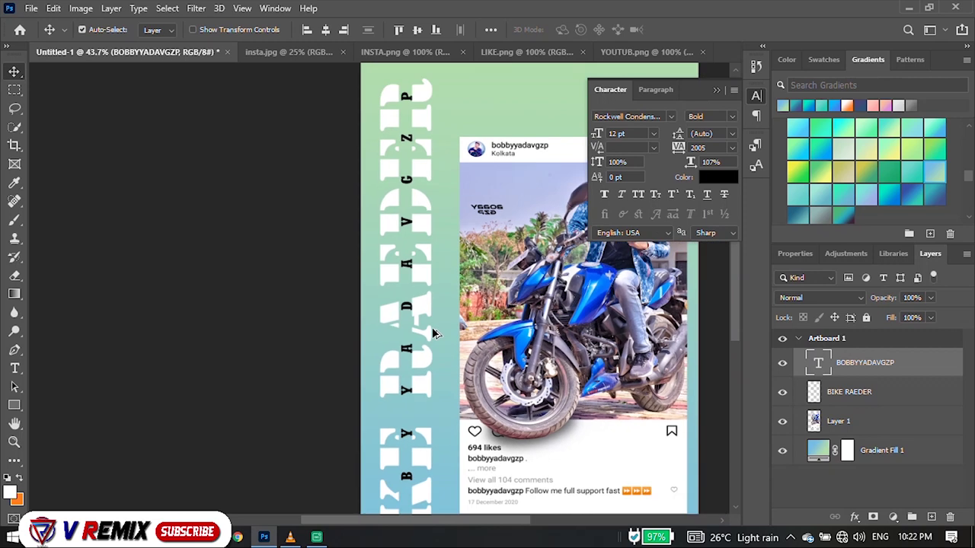
scroll(434, 333, down, 2)
scroll(434, 332, down, 1)
scroll(409, 445, up, 4)
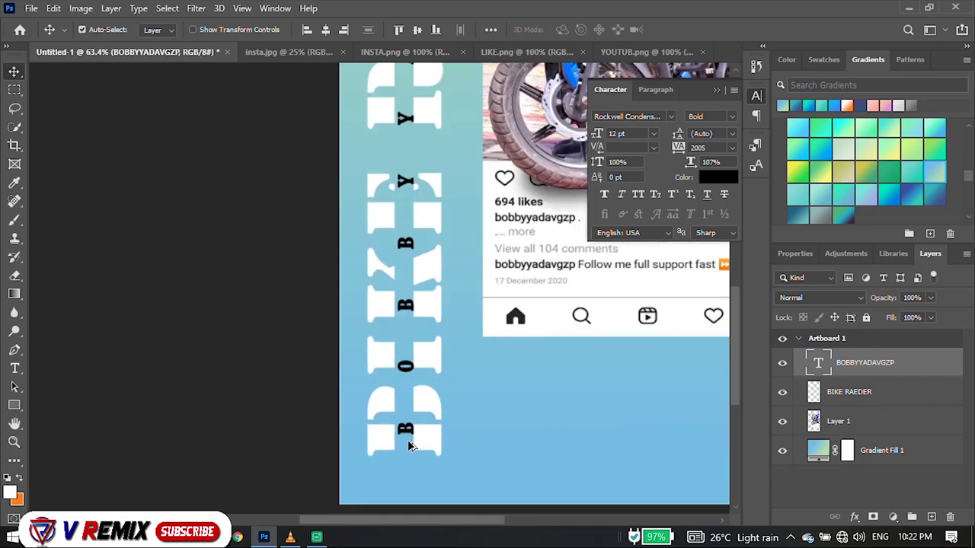
scroll(407, 444, up, 2)
double_click(406, 428)
click(406, 427)
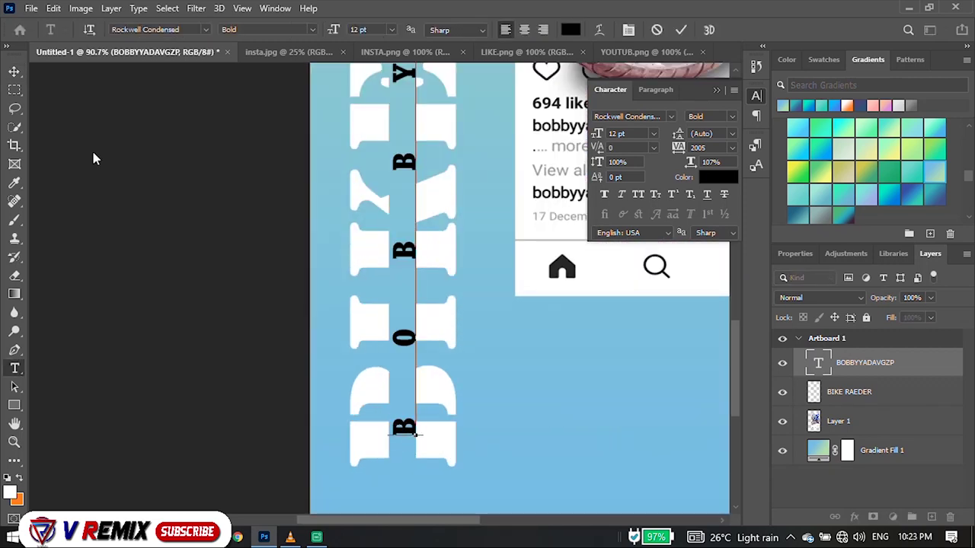
key(ctrl+Return)
key(v)
drag(411, 433, 405, 447)
Step: Zoom to check the handle's alignment, then re-edit and commit its text
scroll(398, 447, up, 4)
scroll(396, 404, down, 3)
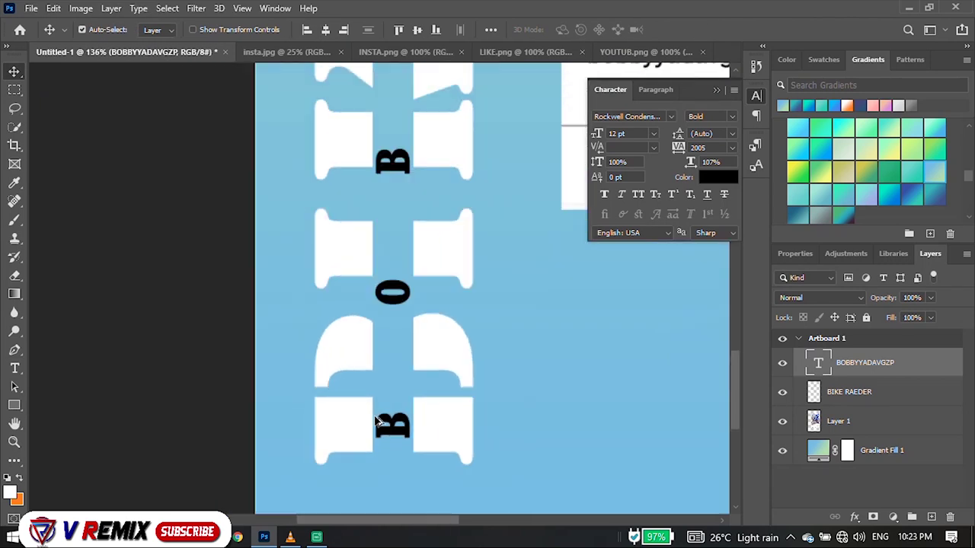
scroll(396, 404, down, 3)
scroll(433, 134, down, 2)
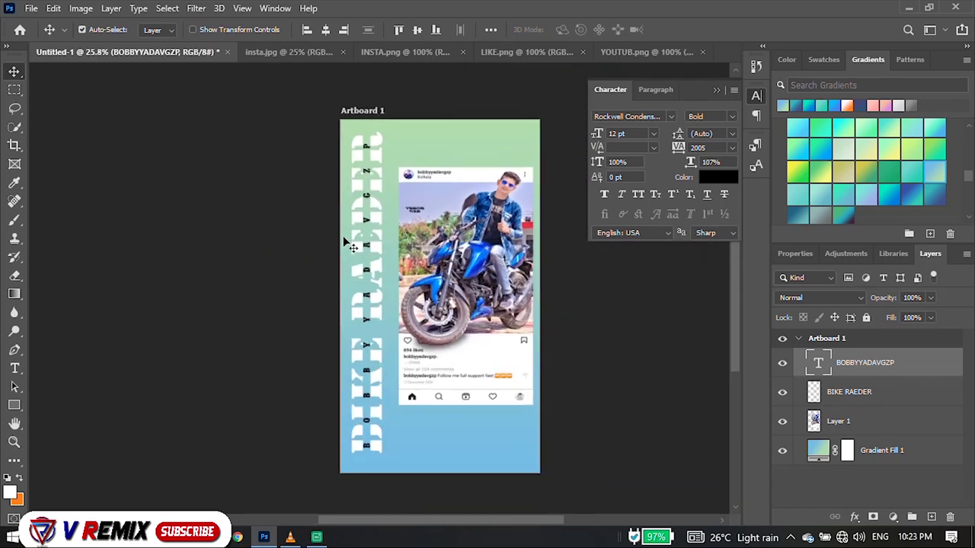
double_click(367, 246)
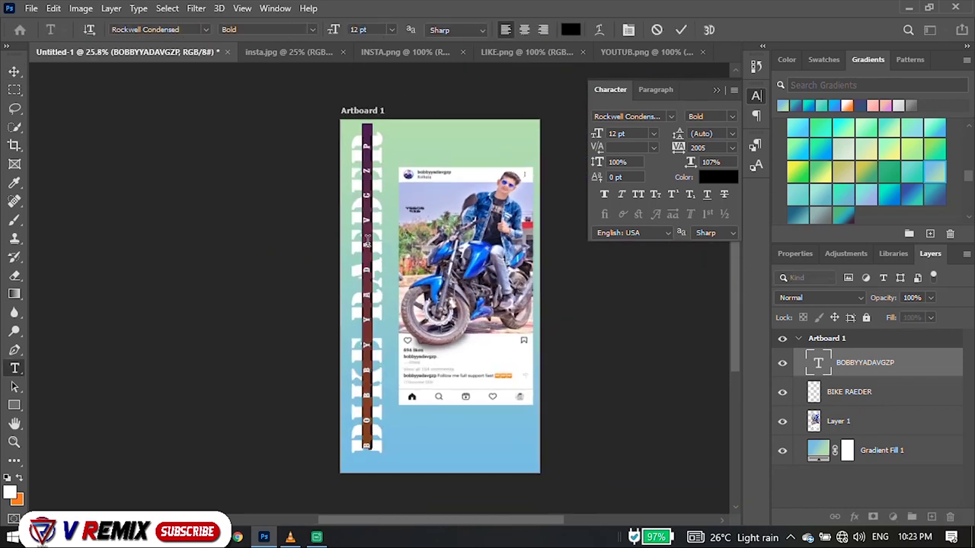
click(15, 367)
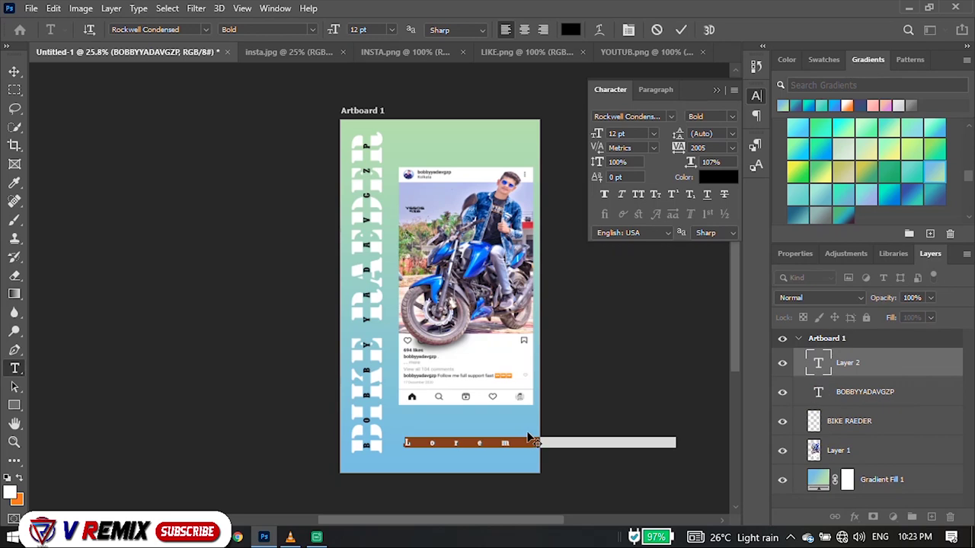
Step: Paste the handle over the Lorem placeholder and lower its tracking to 105
key(ctrl+v)
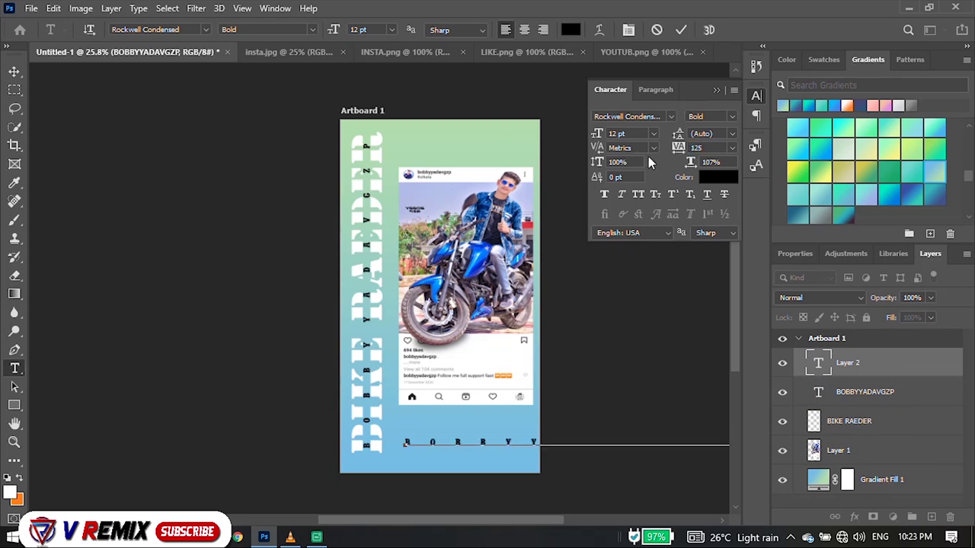
key(ctrl+a)
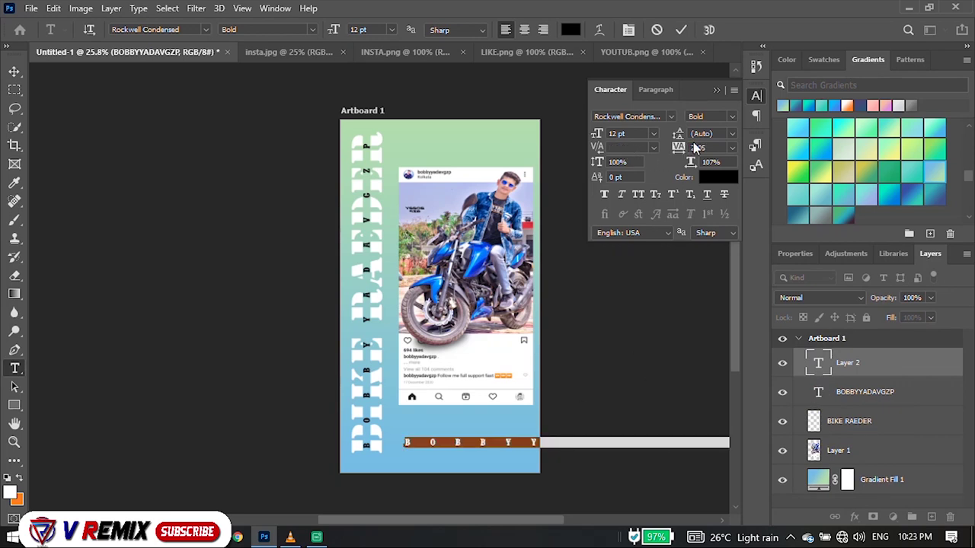
drag(679, 147, 640, 146)
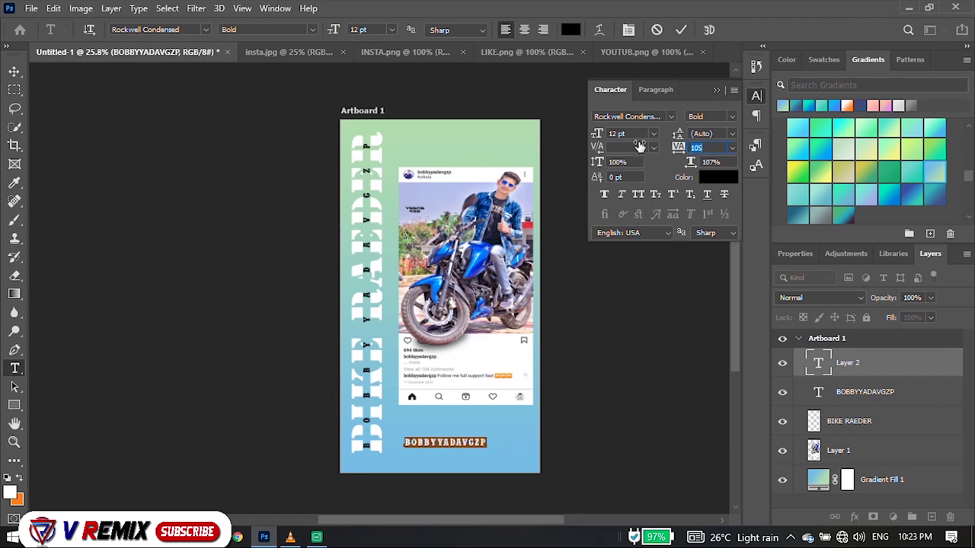
Step: Prefix the handle with 'YOUTUBE/' so it reads YOUTUBE/BOBBYYADAVGZP
click(473, 440)
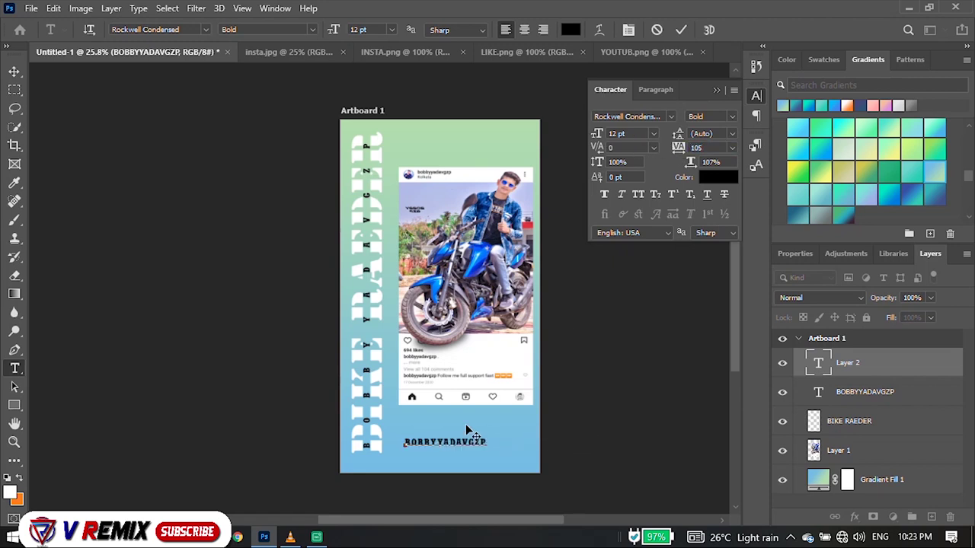
text(YOUTUBE)
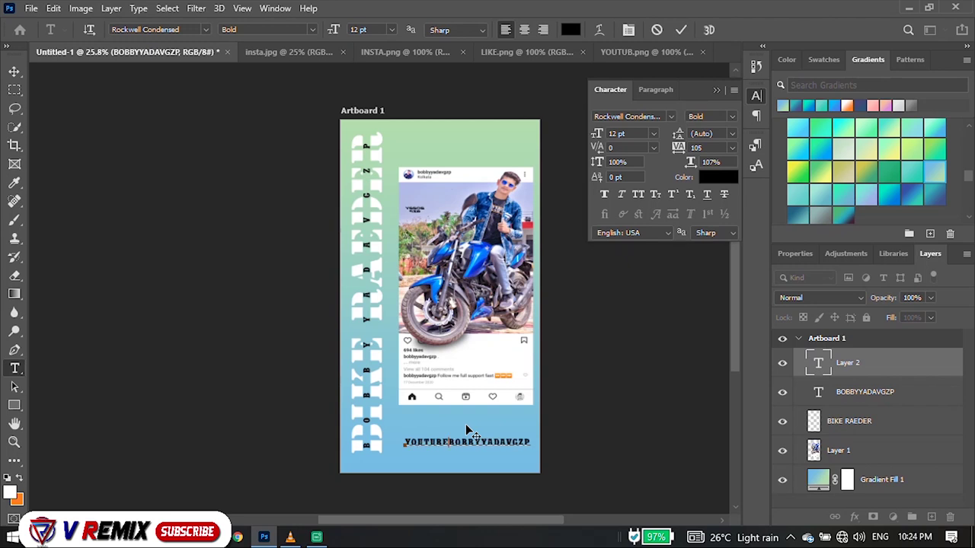
key(BackSpace)
text(E/)
scroll(513, 453, up, 2)
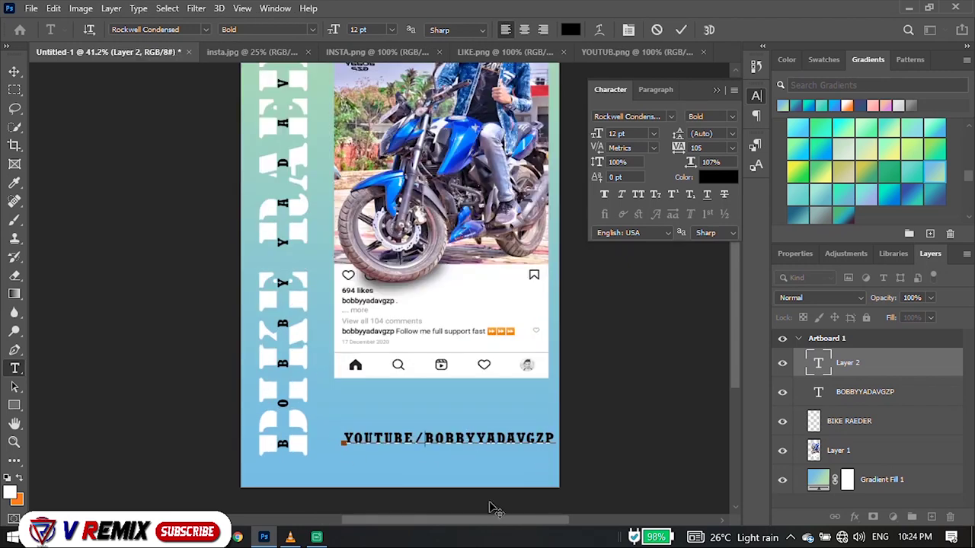
double_click(449, 438)
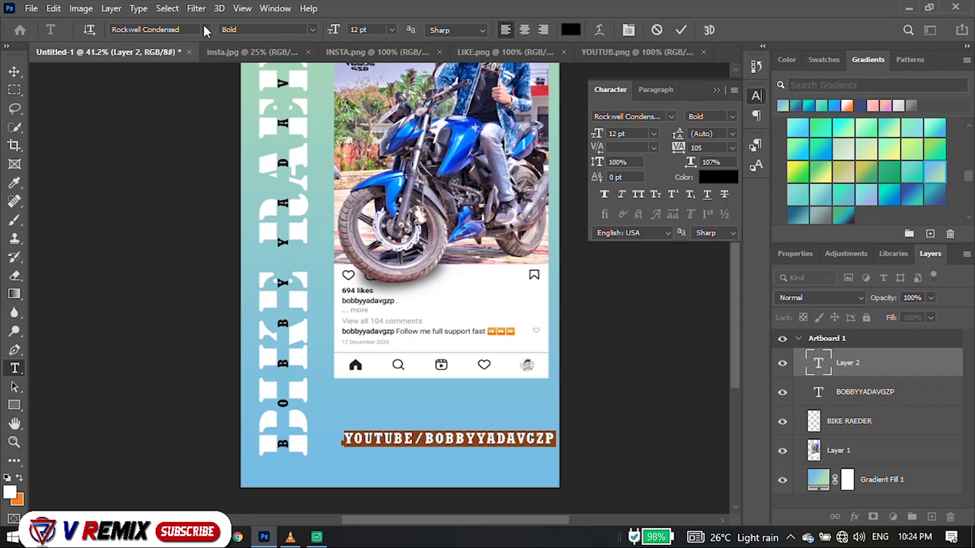
Step: Change the YOUTUBE handle's font to Tw Cen MT Condensed
click(204, 29)
drag(401, 92, 401, 477)
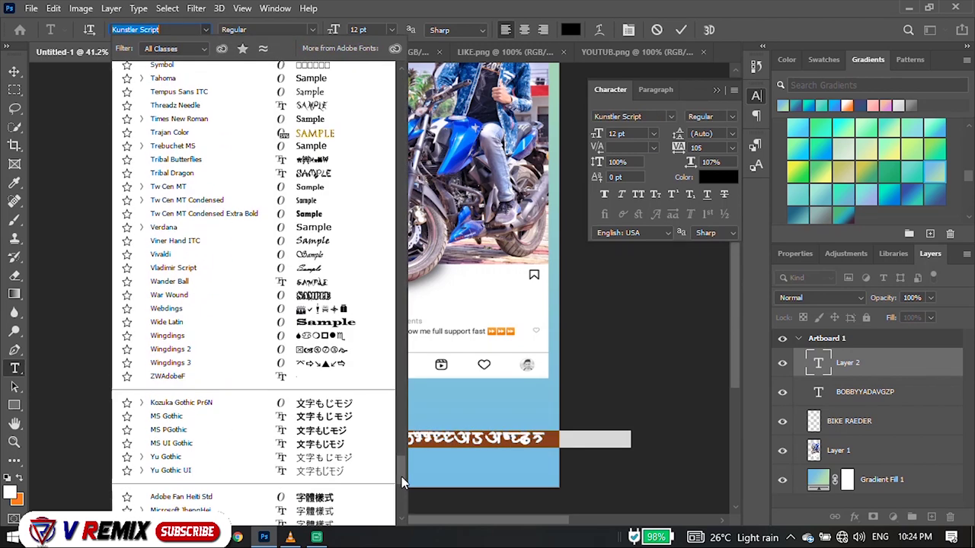
scroll(304, 412, up, 5)
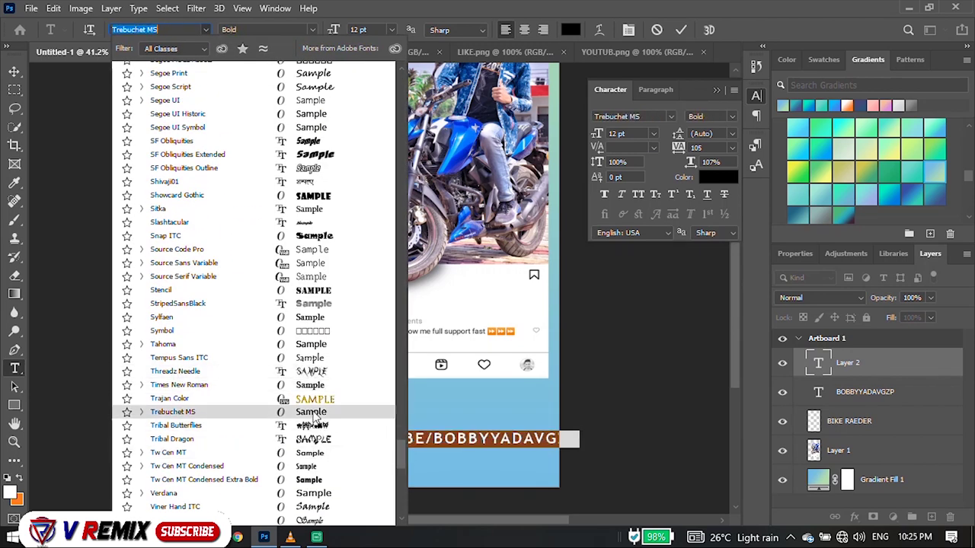
scroll(315, 415, down, 2)
click(321, 415)
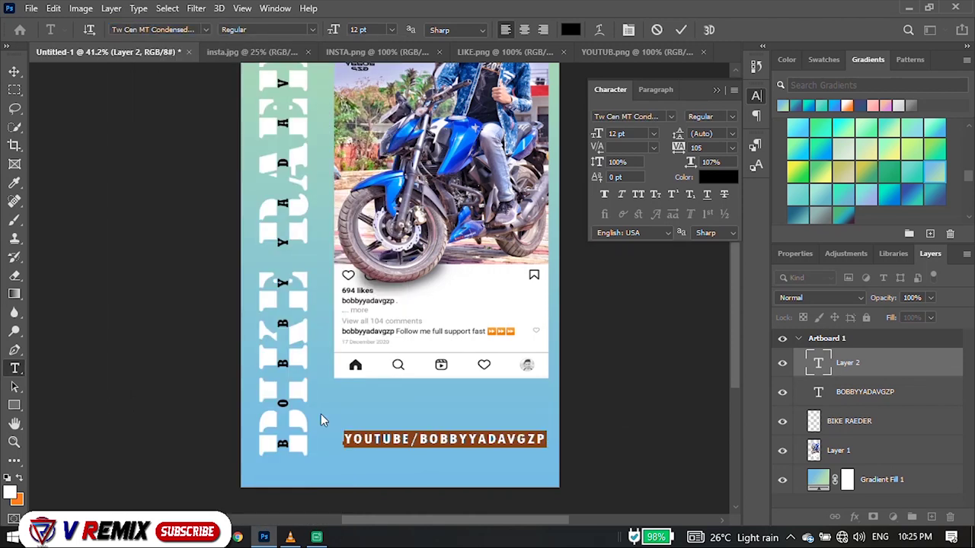
click(15, 71)
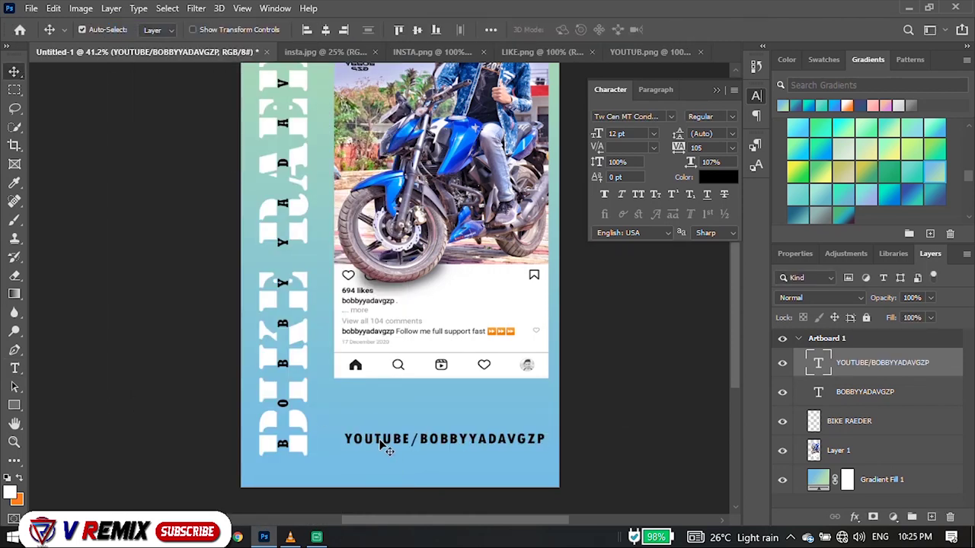
Step: Set the handle's tracking to 45 and move it up and right under the post
double_click(381, 442)
drag(678, 146, 687, 146)
click(15, 71)
drag(395, 448, 420, 414)
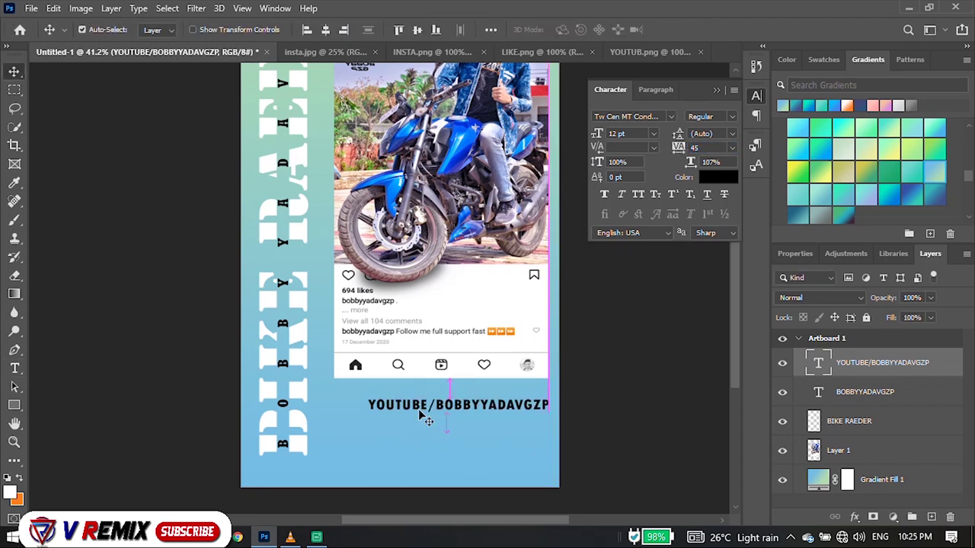
Step: Make the handle text white and Alt-drag a duplicate line slightly lower
double_click(417, 409)
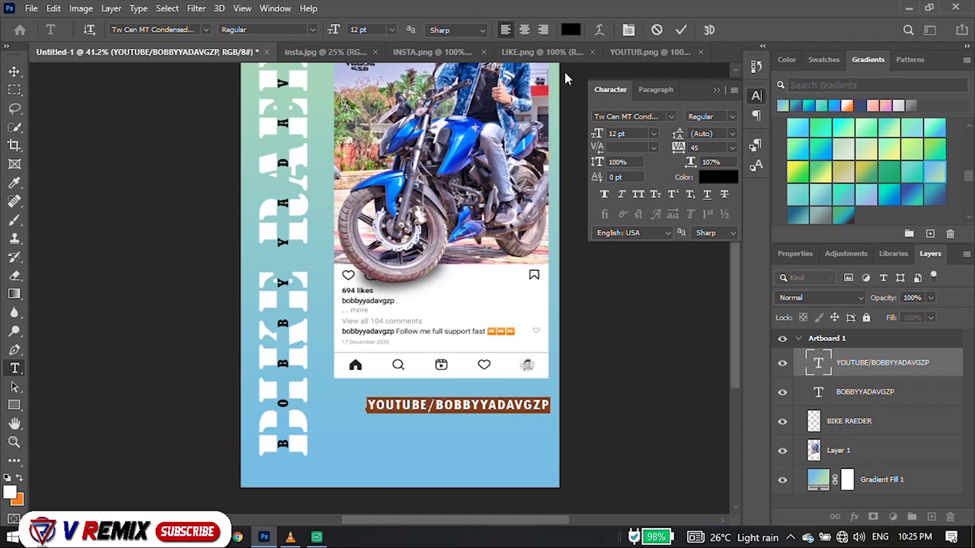
click(570, 29)
click(624, 93)
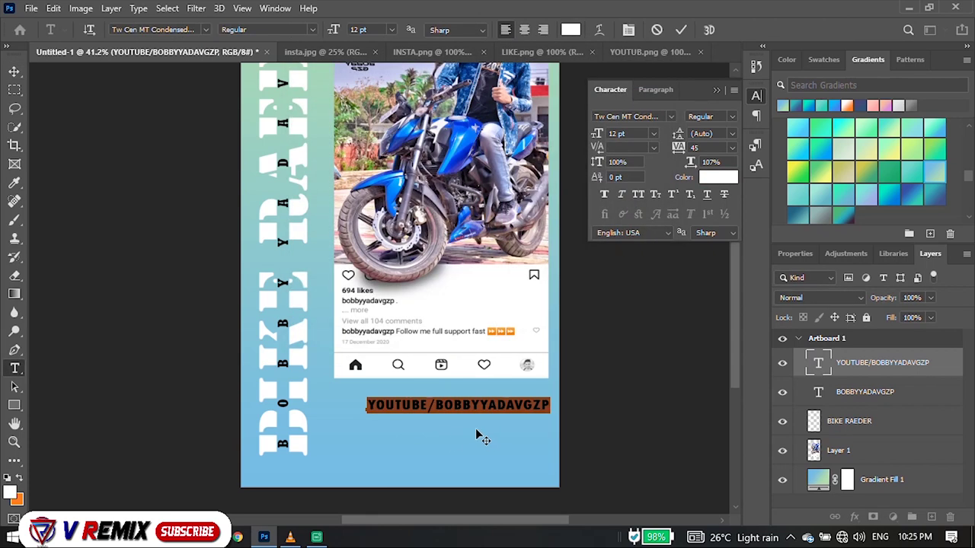
key(ctrl+Return)
key(v)
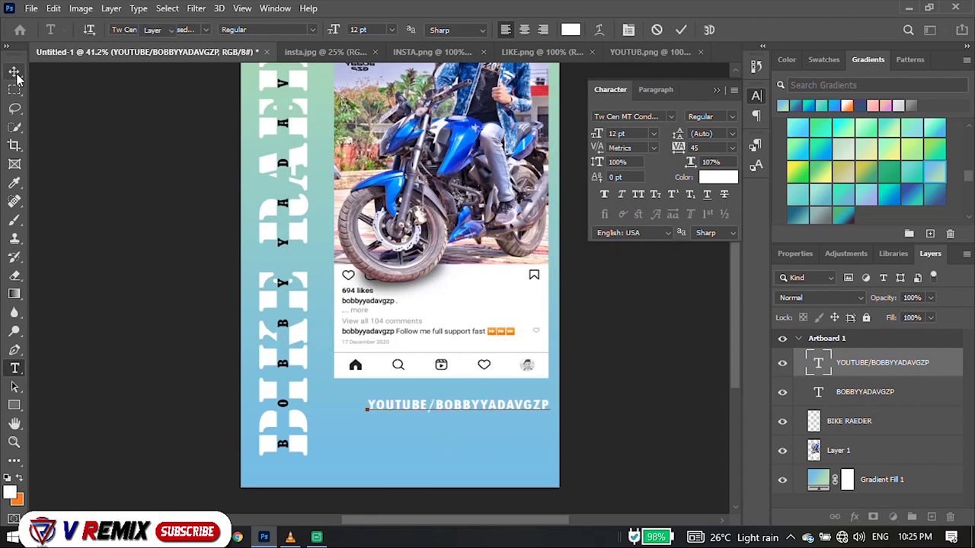
mouse_move(457, 406)
mouse_down()
mouse_move(458, 460)
mouse_move(362, 432)
mouse_up()
Step: Replace YOUTUBE with INSTAGRAM in the middle handle line, making INSTAGRAM/BOBBYYADAVGZP
key(t)
triple_click(429, 432)
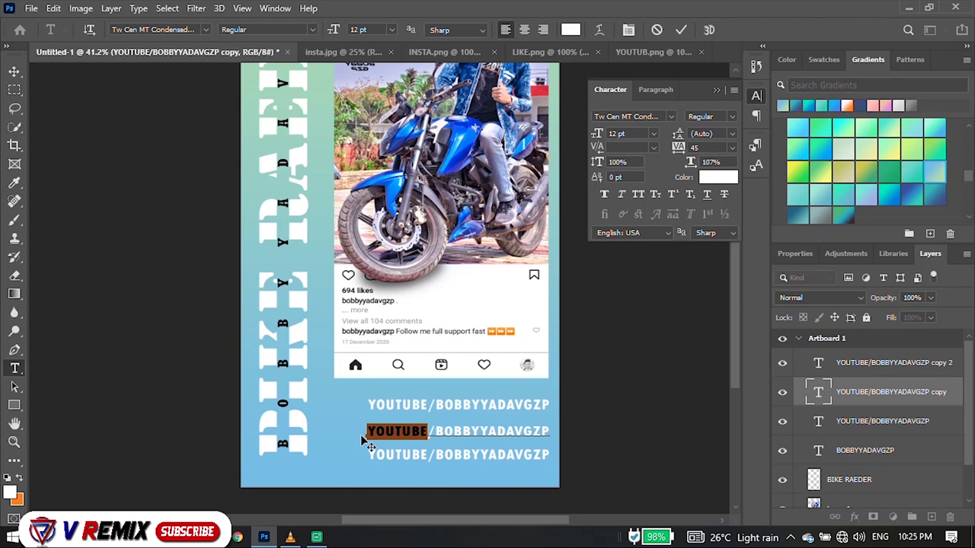
key(BackSpace)
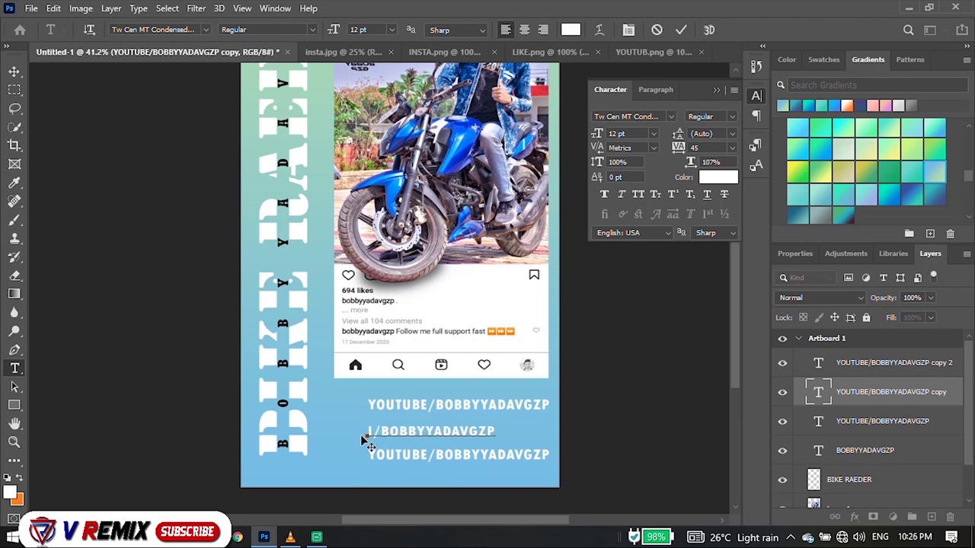
text(IN)
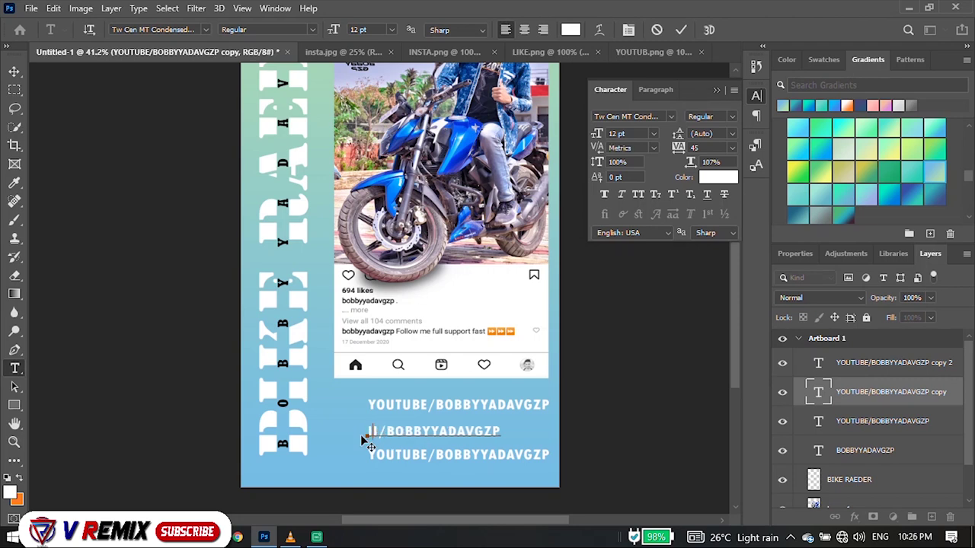
text(NSTAGRAM)
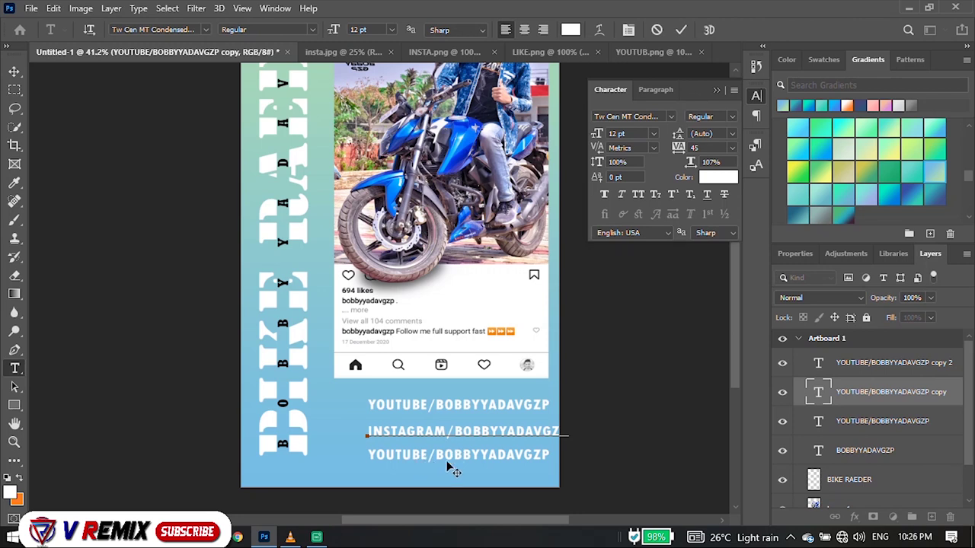
key(ctrl+Return)
Step: Move the INSTAGRAM line lower and the YOUTUBE line down above it
key(v)
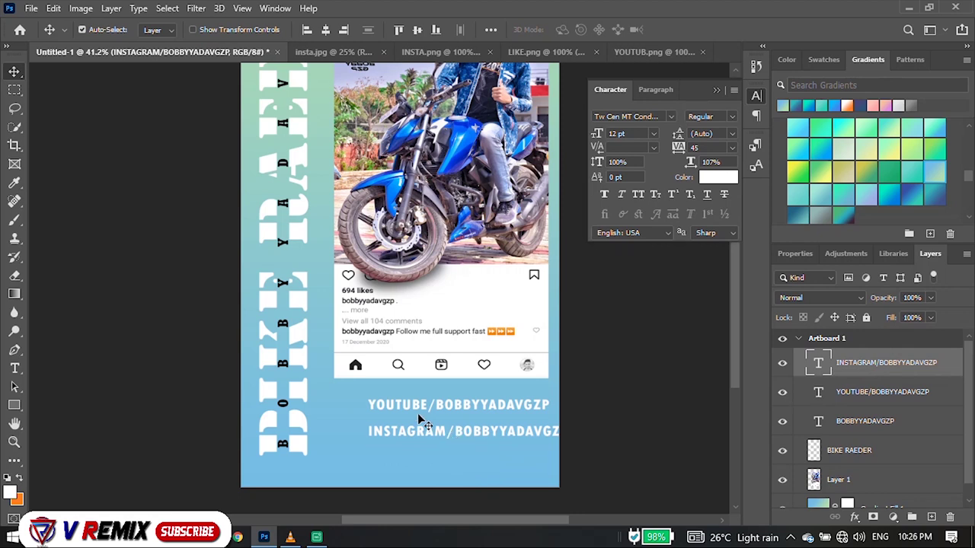
drag(421, 438, 420, 467)
mouse_move(411, 404)
mouse_down()
mouse_move(405, 437)
mouse_move(397, 430)
mouse_up()
Step: Remove the black background from the INSTA.png logo with the Magic Eraser
key(ctrl+Tab)
key(ctrl+Tab)
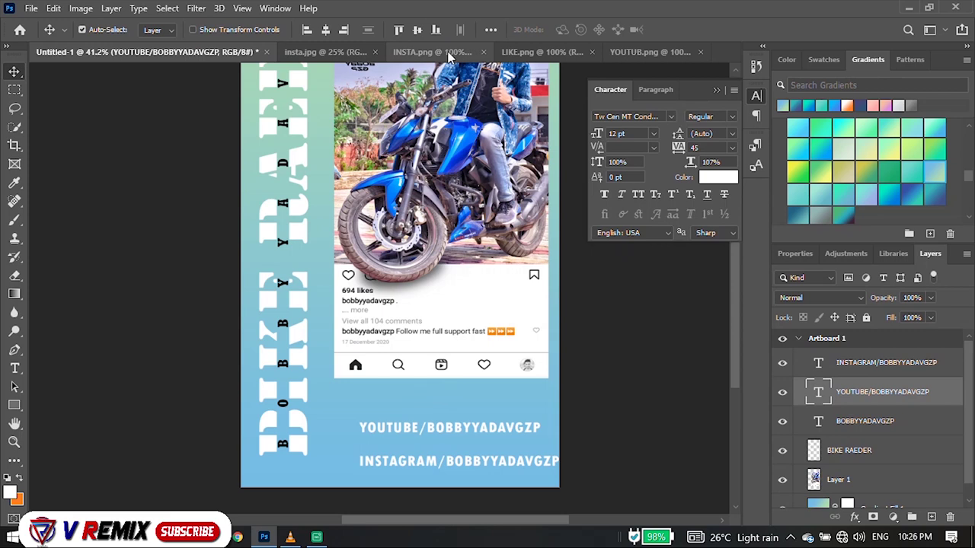
right_click(15, 276)
click(76, 305)
click(245, 157)
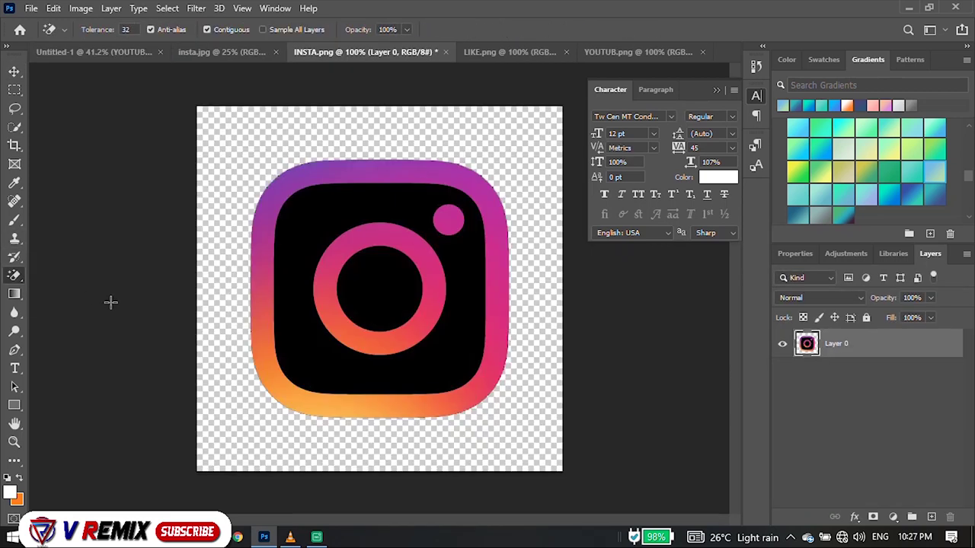
click(308, 240)
click(376, 290)
Step: Bring the Instagram logo into the poster, then shrink and tilt it
click(14, 71)
mouse_move(331, 183)
mouse_down()
mouse_move(153, 85)
mouse_move(348, 456)
mouse_up()
scroll(355, 449, down, 2)
key(ctrl+t)
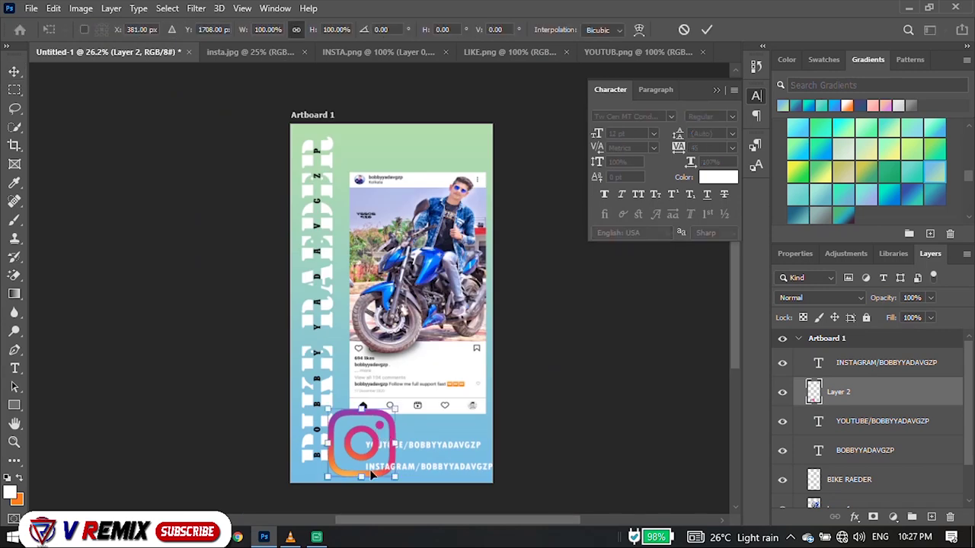
scroll(378, 445, up, 4)
mouse_move(444, 296)
mouse_down()
mouse_move(327, 424)
mouse_move(319, 409)
mouse_move(328, 429)
mouse_move(299, 453)
mouse_move(351, 450)
mouse_up()
key(Return)
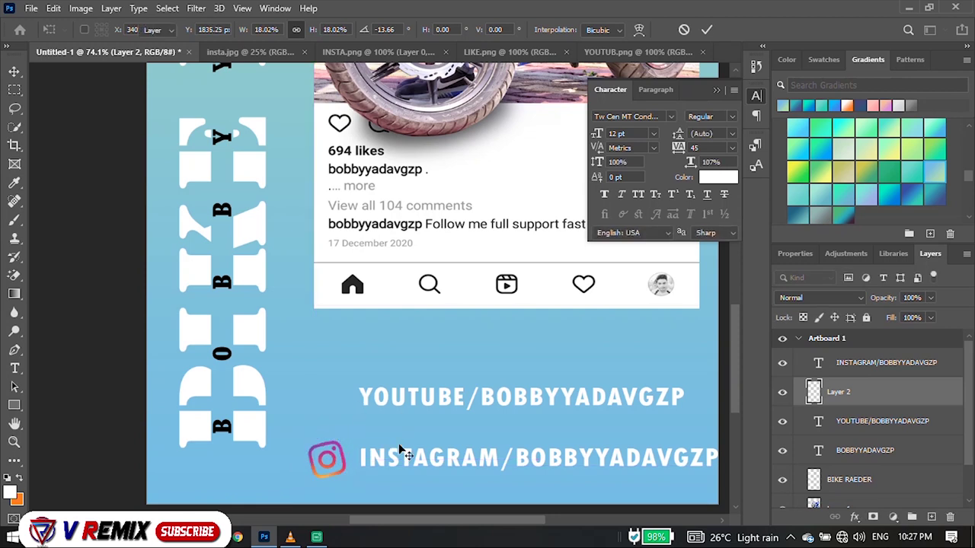
Step: Bring the YouTube logo from YOUTUB.png into the poster and scale it down
click(609, 52)
click(15, 275)
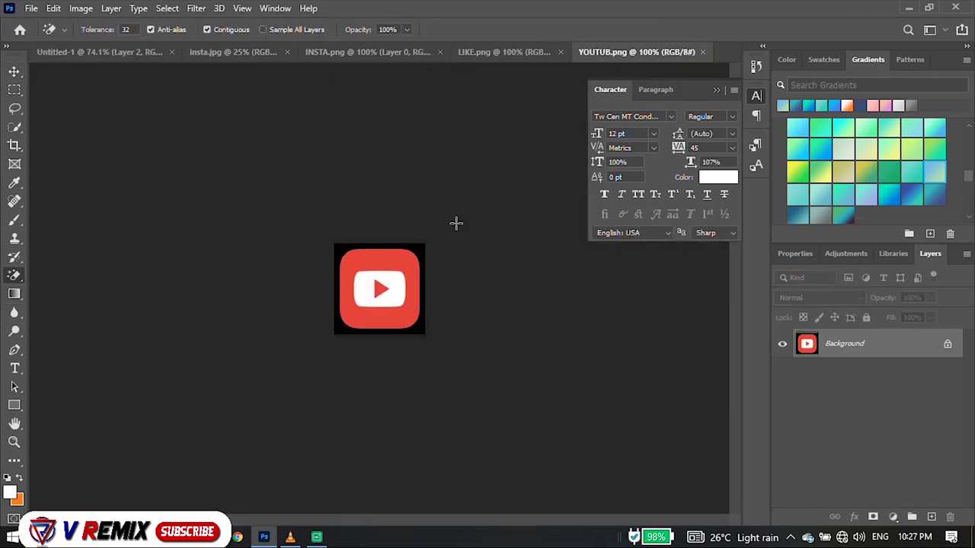
click(15, 70)
drag(379, 288, 327, 411)
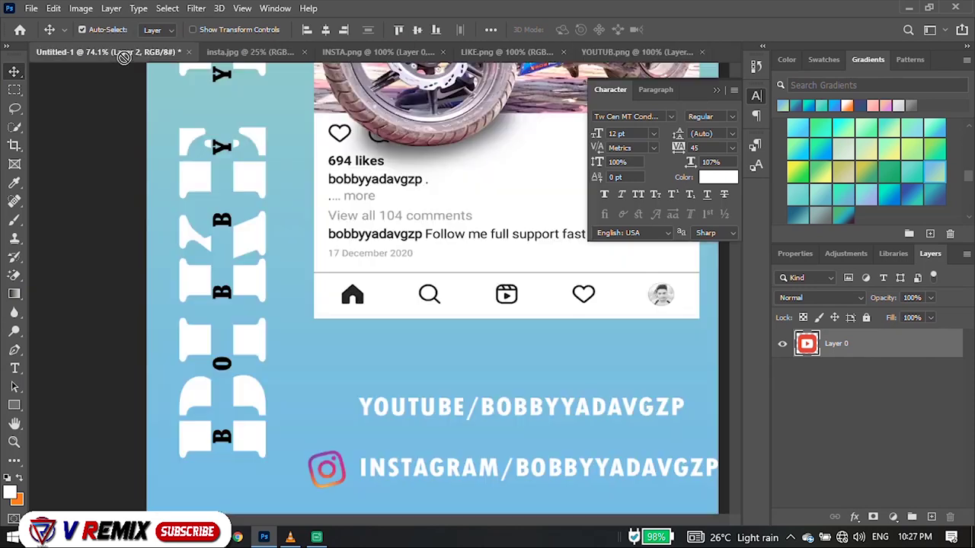
key(ctrl+t)
mouse_move(355, 374)
mouse_down()
mouse_move(333, 399)
mouse_move(344, 402)
mouse_move(339, 412)
mouse_up()
key(Return)
Step: Place the YouTube logo beside the YOUTUBE handle and the Instagram logo below it
scroll(335, 436, up, 2)
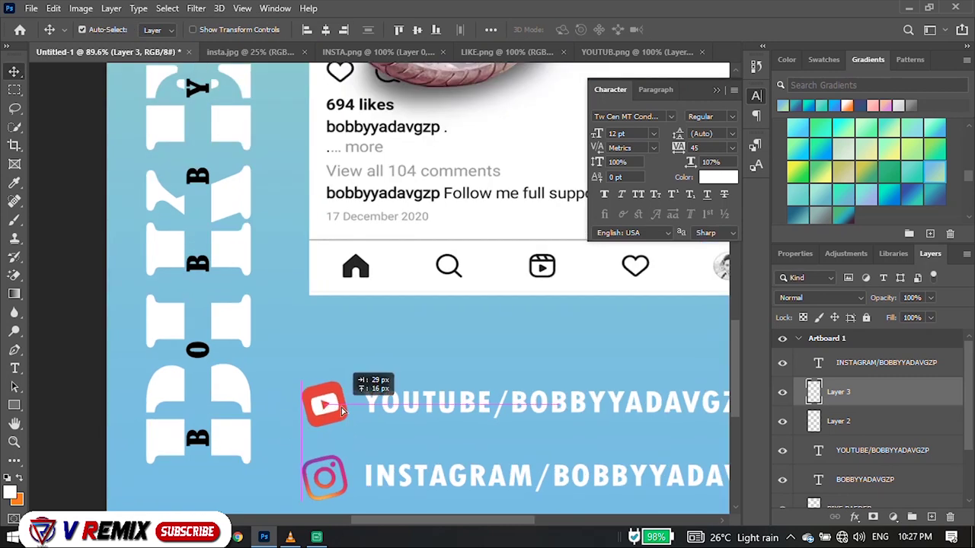
drag(340, 411, 338, 413)
scroll(340, 438, down, 2)
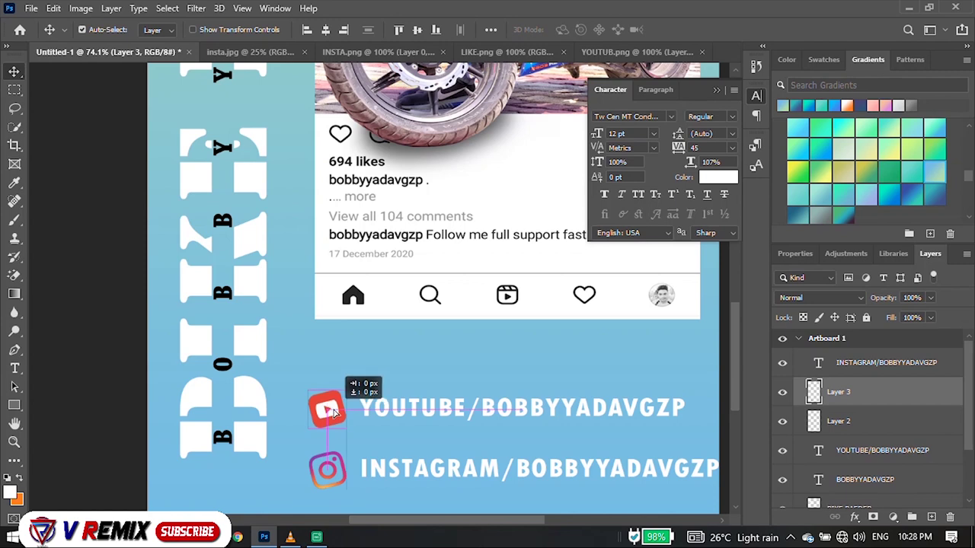
drag(342, 469, 346, 472)
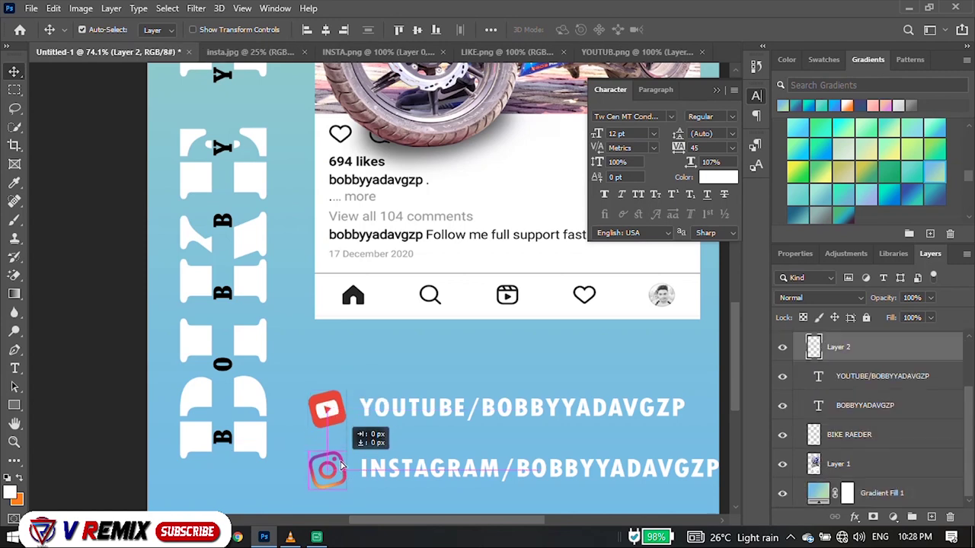
scroll(361, 466, down, 2)
scroll(396, 468, down, 1)
Step: Nudge the INSTAGRAM handle line and Instagram icon into alignment
click(401, 434)
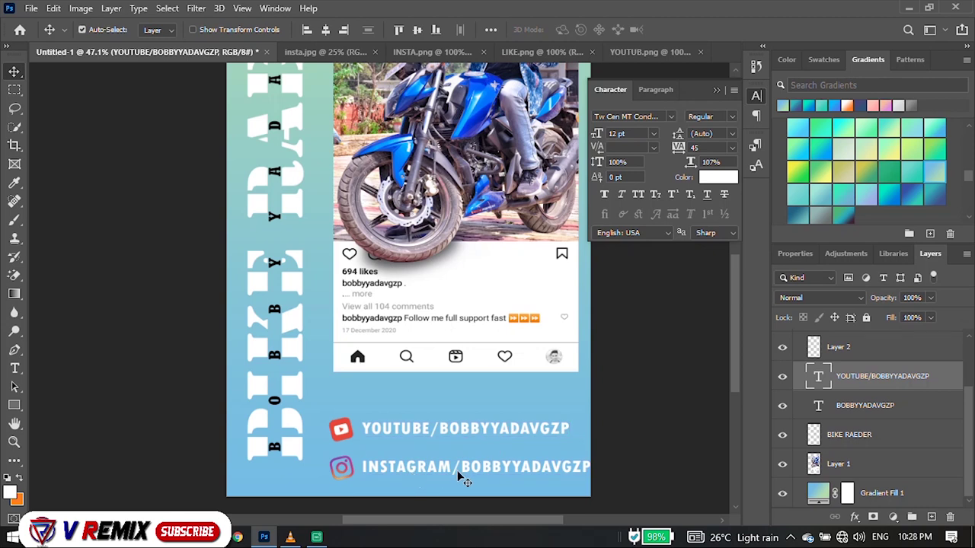
drag(463, 477, 470, 476)
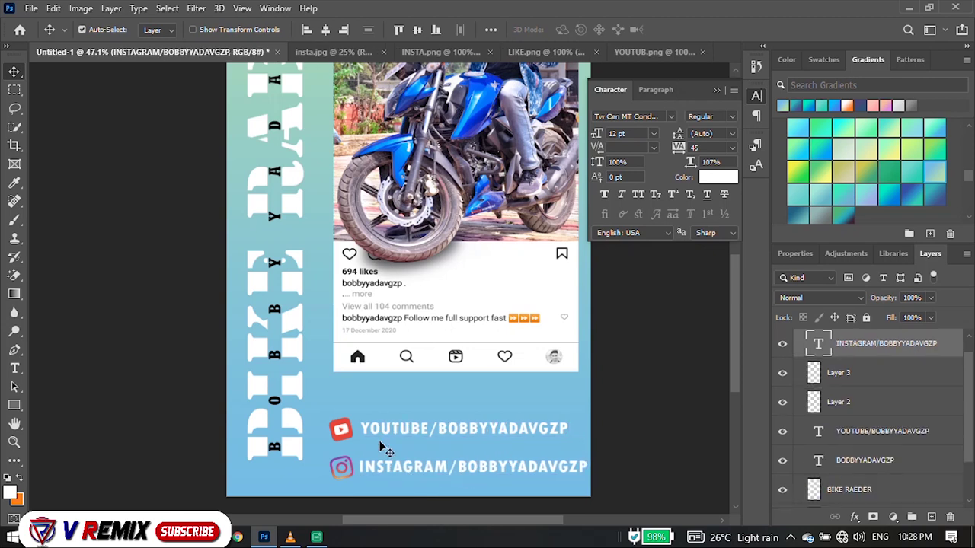
scroll(386, 451, up, 1)
scroll(386, 451, up, 1)
scroll(365, 472, down, 1)
drag(346, 488, 347, 488)
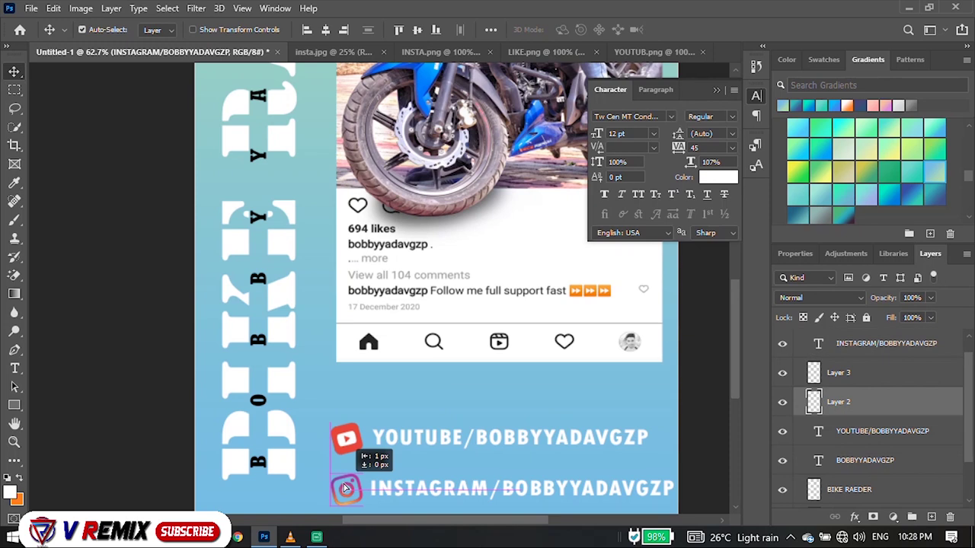
Step: Select the Instagram post screenshot layer and open its layer effects
scroll(346, 488, down, 2)
scroll(346, 488, down, 3)
scroll(416, 347, down, 1)
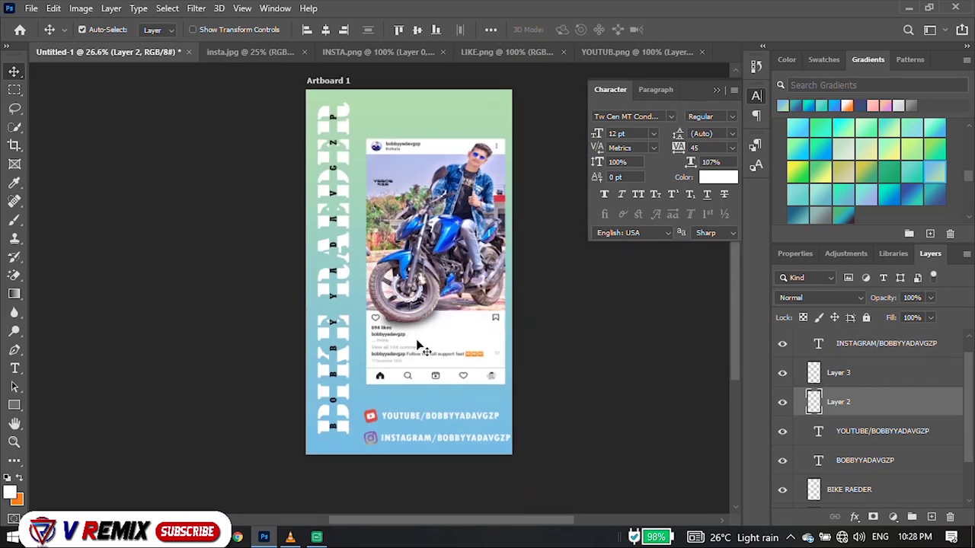
scroll(450, 217, up, 1)
click(432, 228)
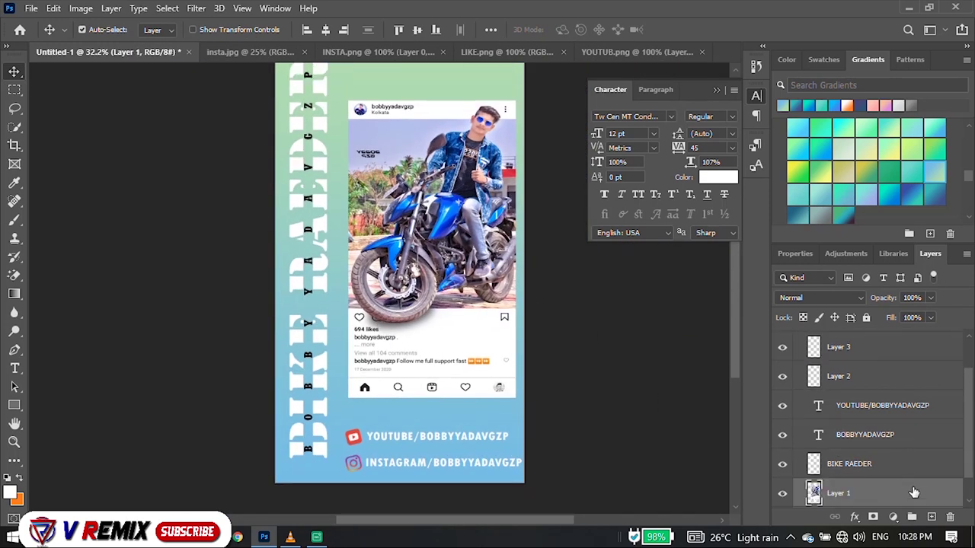
double_click(892, 481)
Step: Add a Drop Shadow to the post, darkening it and increasing its size and distance
drag(580, 143, 722, 134)
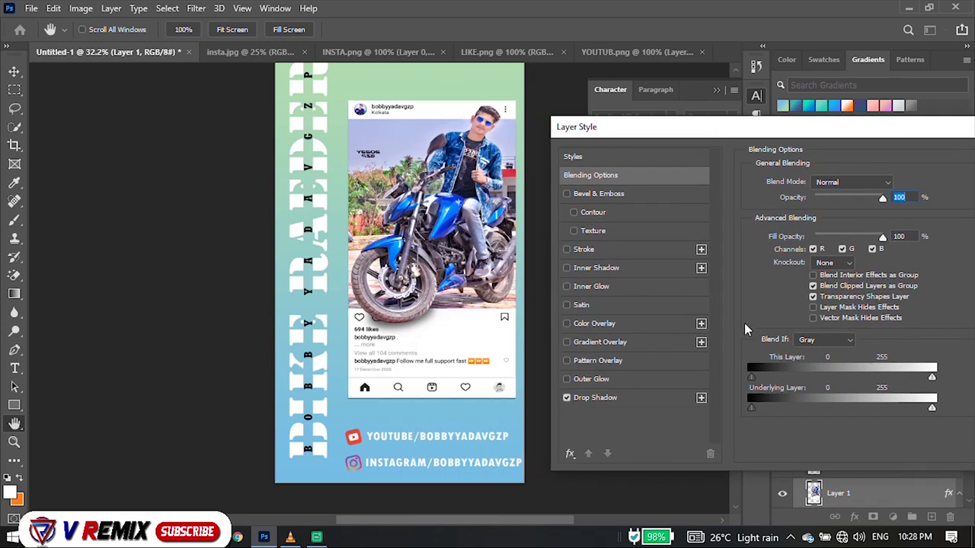
click(609, 398)
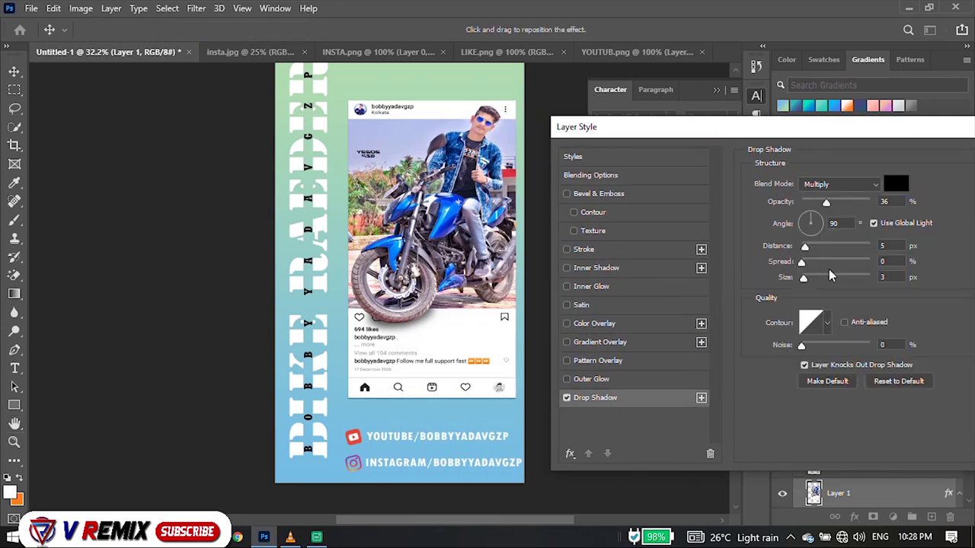
drag(807, 281, 813, 281)
drag(809, 247, 813, 246)
drag(839, 199, 850, 200)
mouse_move(814, 247)
mouse_down()
mouse_move(827, 247)
mouse_move(808, 262)
mouse_move(819, 246)
mouse_move(836, 262)
mouse_move(821, 262)
mouse_up()
Step: Finalise the shadow (opacity 56%, angle 137, distance 14, spread 28, size 51); undo its copy onto YOUTUBE
mouse_move(812, 221)
mouse_down()
mouse_move(797, 212)
mouse_move(801, 231)
mouse_move(801, 216)
mouse_up()
click(820, 278)
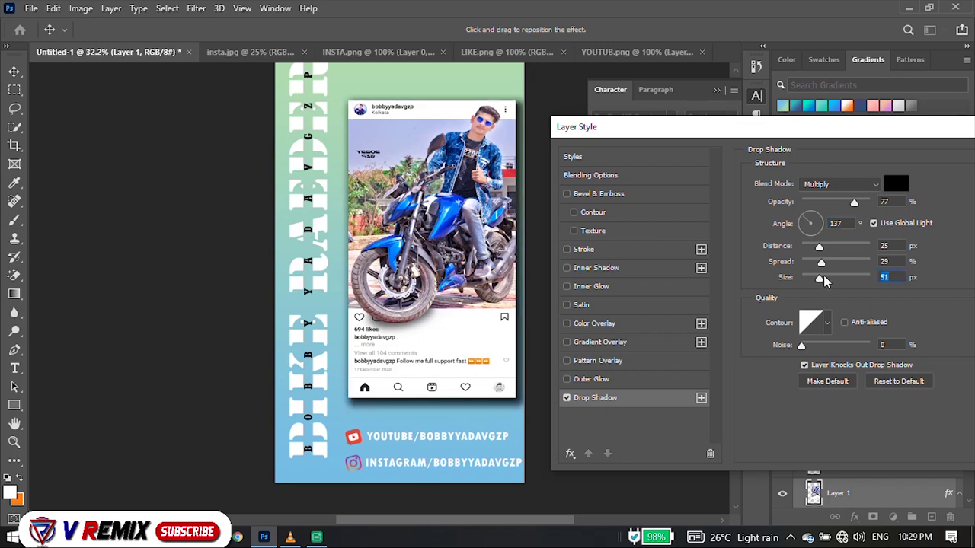
click(822, 263)
drag(819, 247, 812, 249)
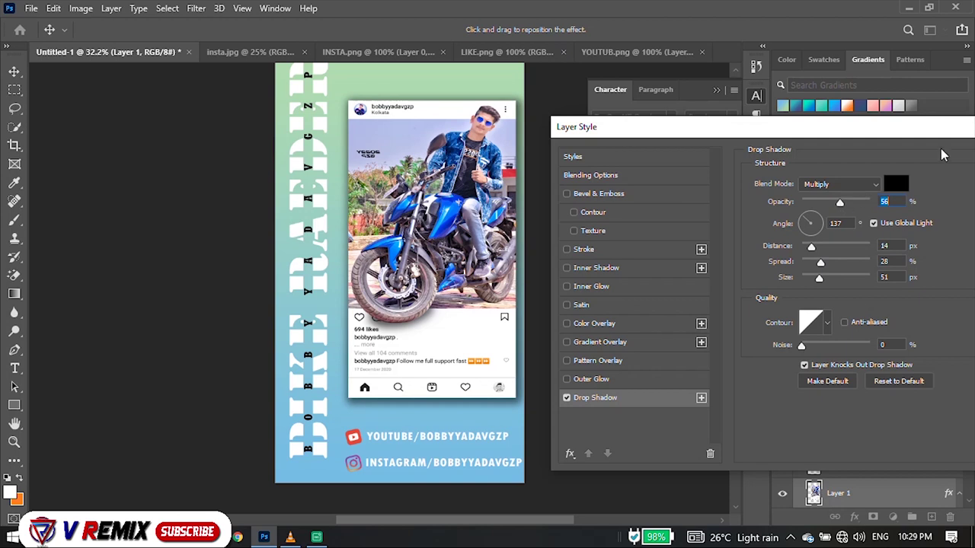
drag(941, 130, 768, 140)
click(886, 166)
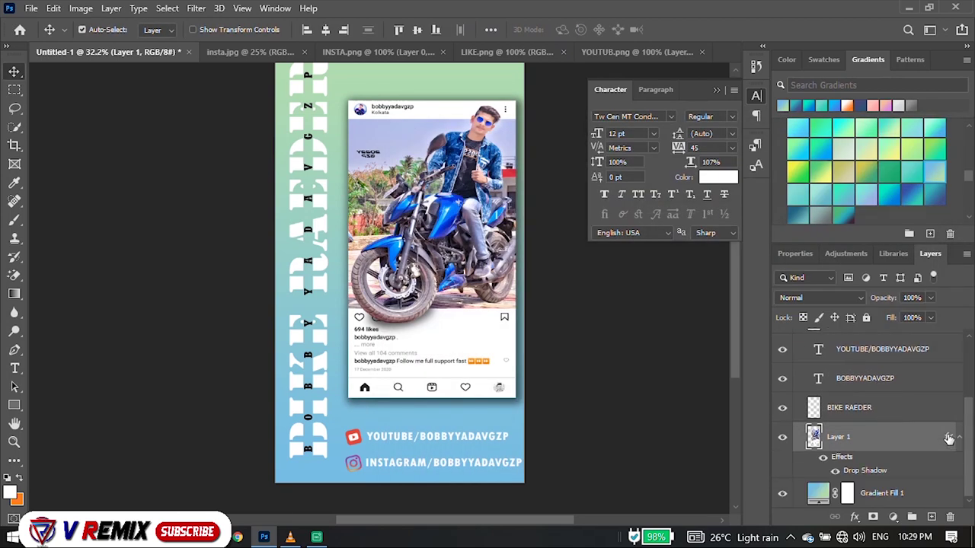
drag(949, 440, 944, 351)
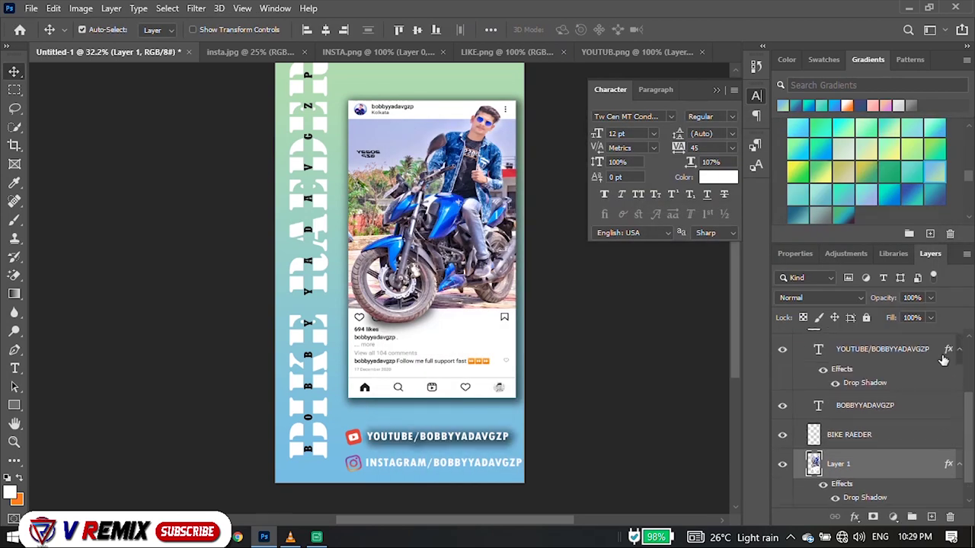
key(ctrl+z)
Step: Select the YOUTUBE text layer and open its Drop Shadow settings
scroll(364, 431, up, 1)
click(400, 444)
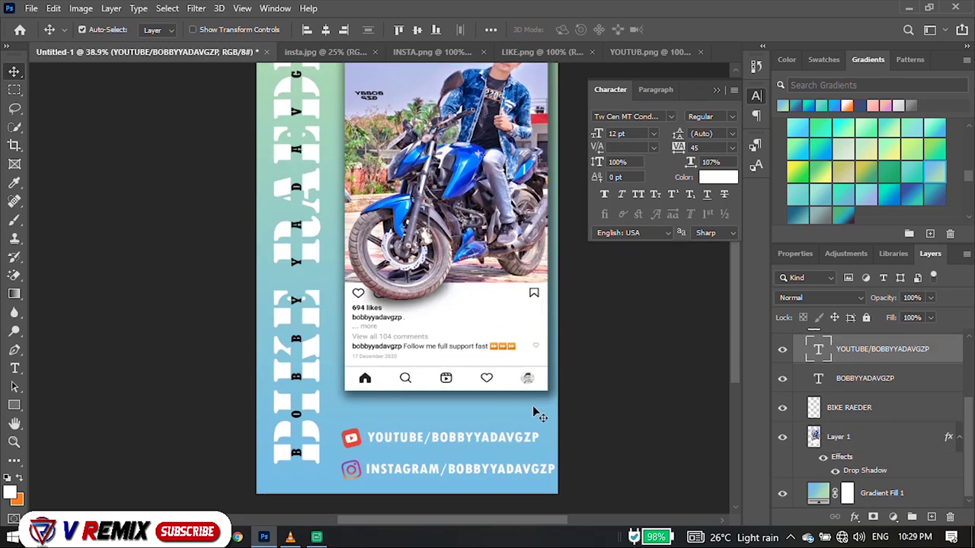
double_click(952, 350)
drag(533, 135, 690, 130)
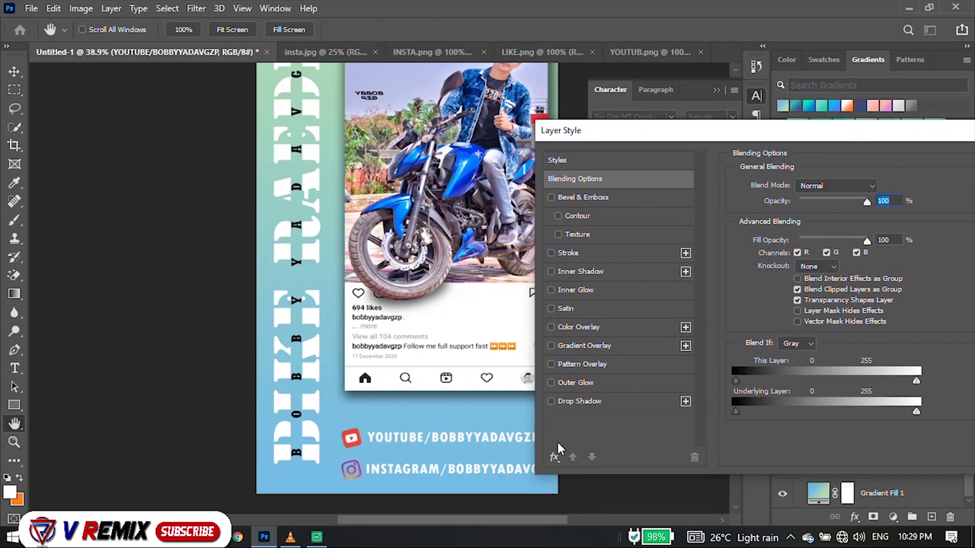
click(579, 402)
Step: Give the YOUTUBE text a hard drop shadow: spread 2, size 0, distance 7
mouse_move(807, 268)
mouse_down()
mouse_move(787, 267)
mouse_move(777, 284)
mouse_up()
drag(795, 251, 791, 253)
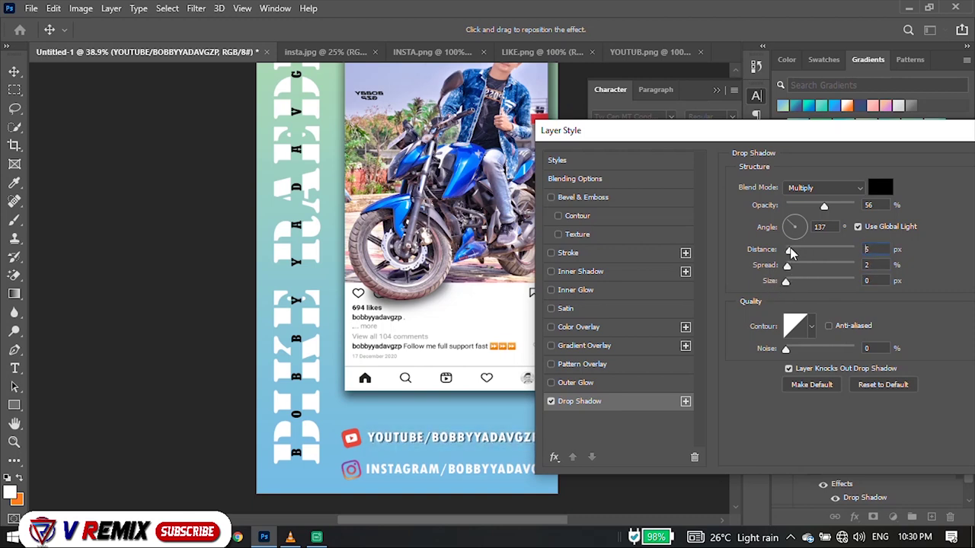
drag(856, 132, 800, 130)
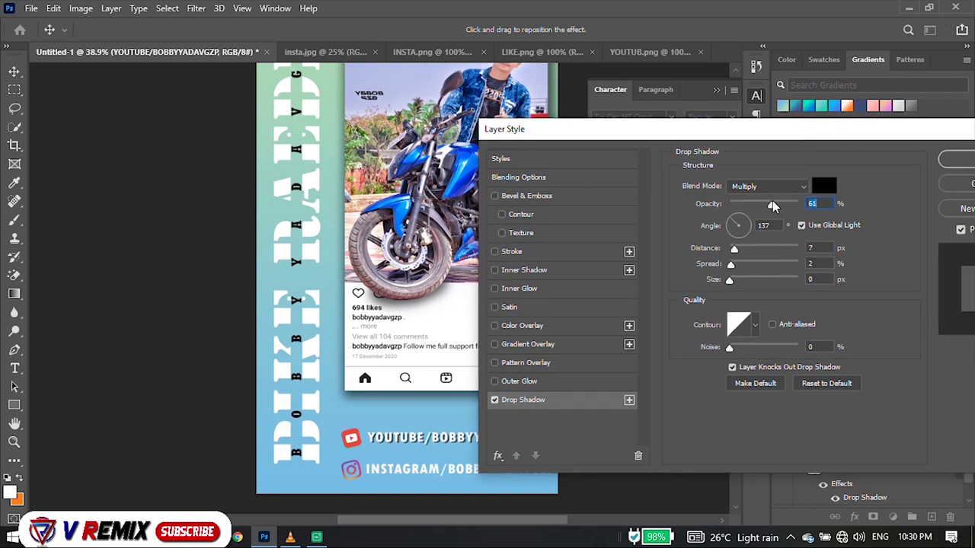
click(959, 160)
Step: Copy the text's drop shadow onto the other handle line and the icon layers
click(958, 406)
drag(948, 406, 948, 491)
scroll(941, 398, down, 1)
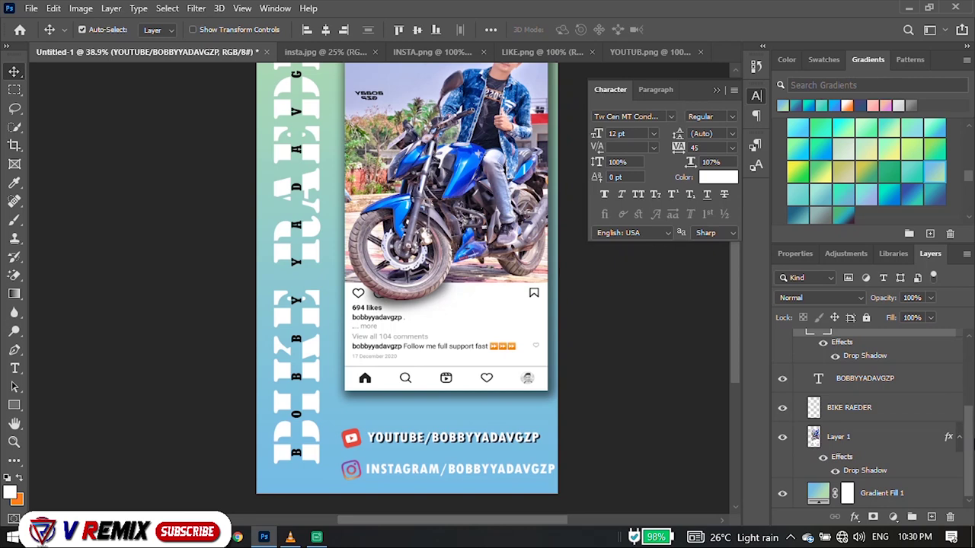
scroll(945, 411, up, 1)
scroll(945, 411, up, 3)
drag(948, 427, 948, 369)
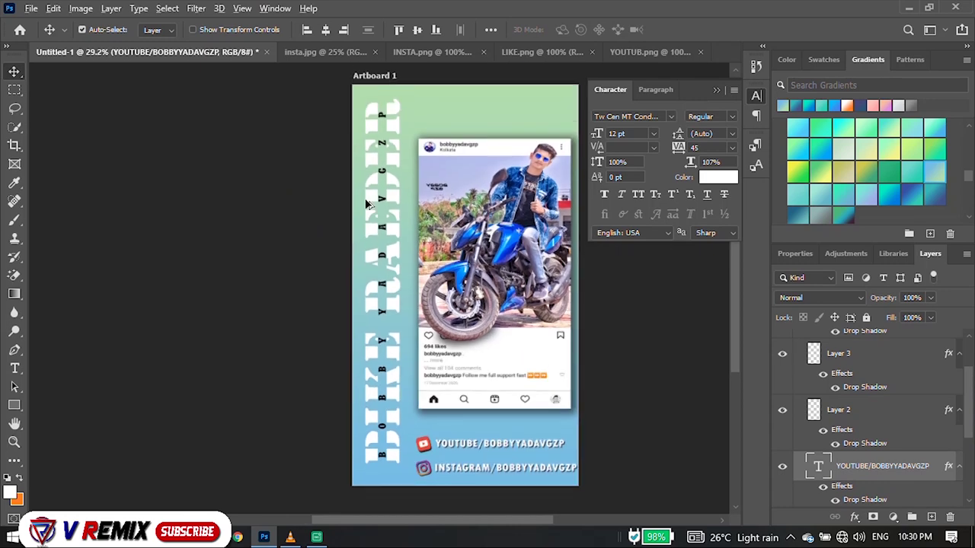
scroll(402, 257, up, 2)
scroll(401, 257, down, 2)
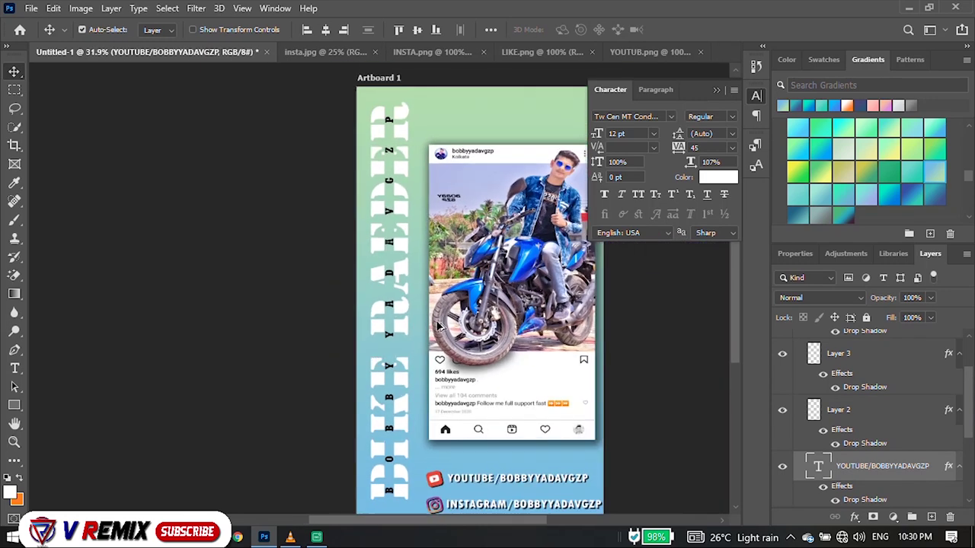
scroll(381, 343, down, 1)
scroll(568, 329, up, 1)
scroll(515, 391, down, 1)
scroll(511, 399, down, 1)
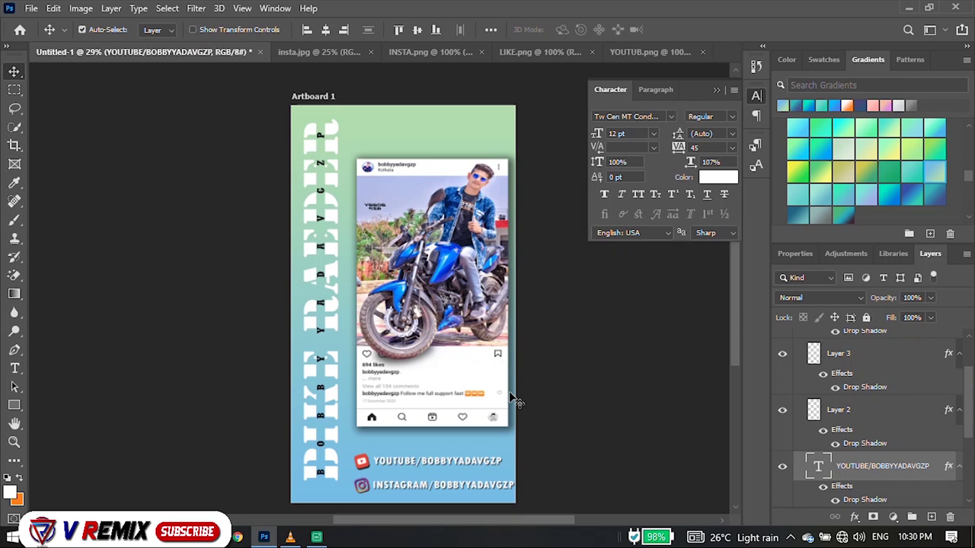
scroll(480, 487, up, 1)
scroll(479, 487, down, 1)
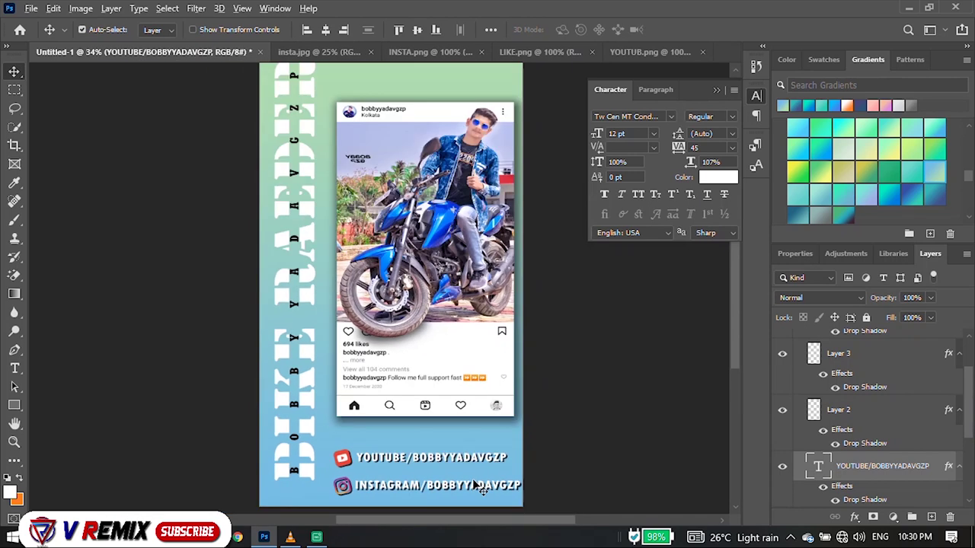
scroll(480, 488, down, 1)
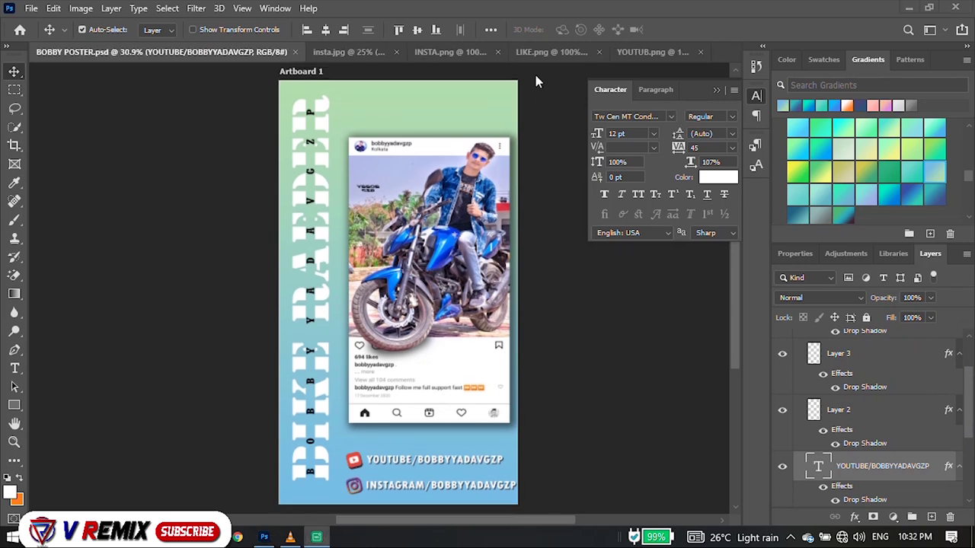
Step: Magic-erase the black background in LIKE.png and drag the heart into the poster
click(533, 52)
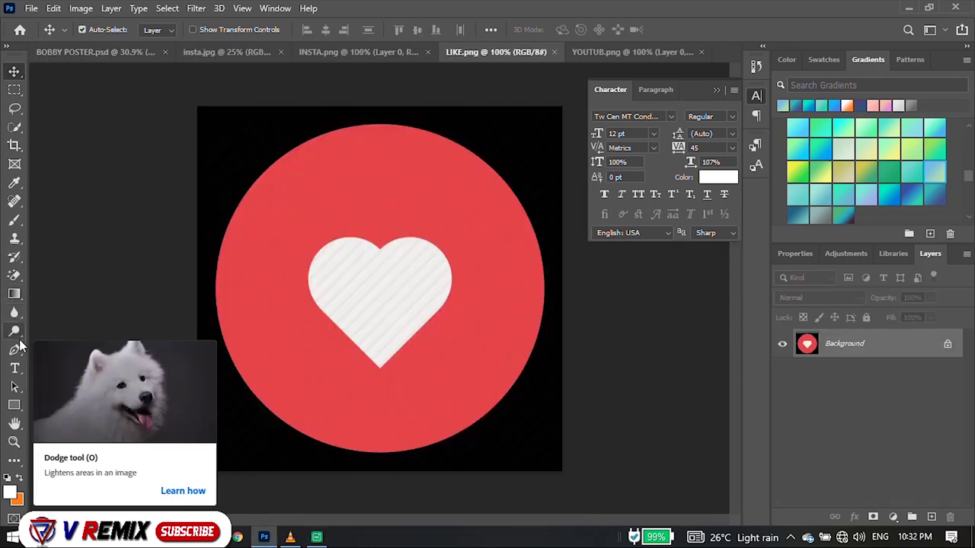
click(14, 275)
click(232, 150)
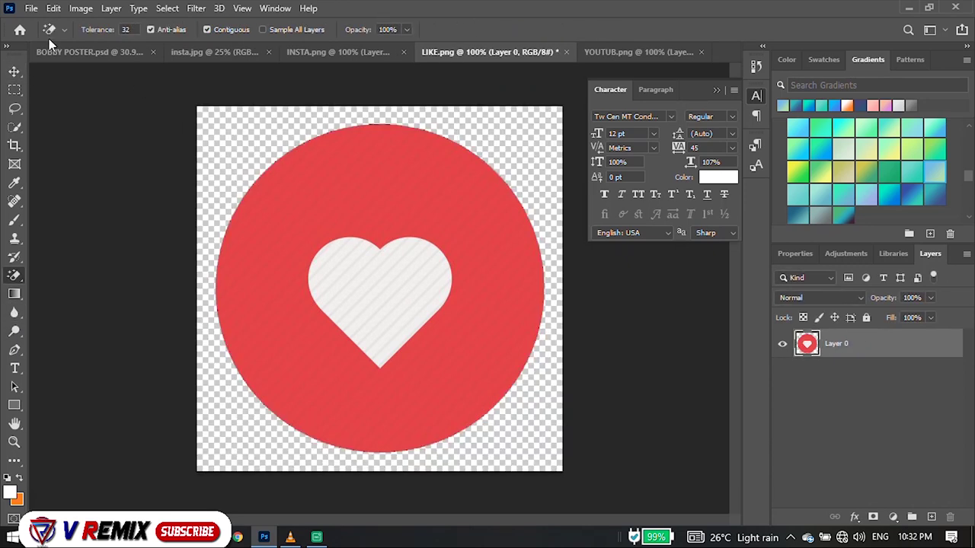
click(14, 72)
drag(298, 252, 429, 295)
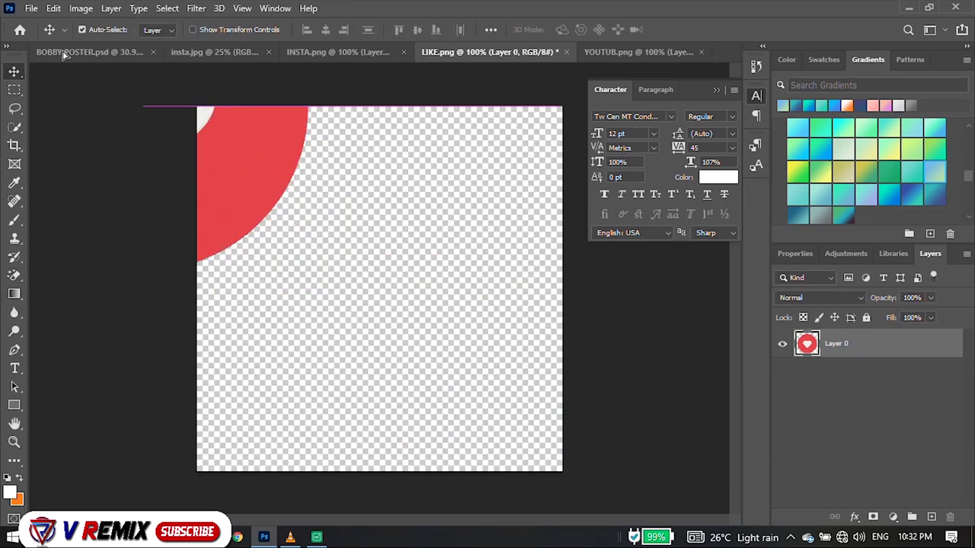
Step: Scale the heart down to a small icon and place it above the Instagram post
scroll(429, 295, down, 3)
key(ctrl+t)
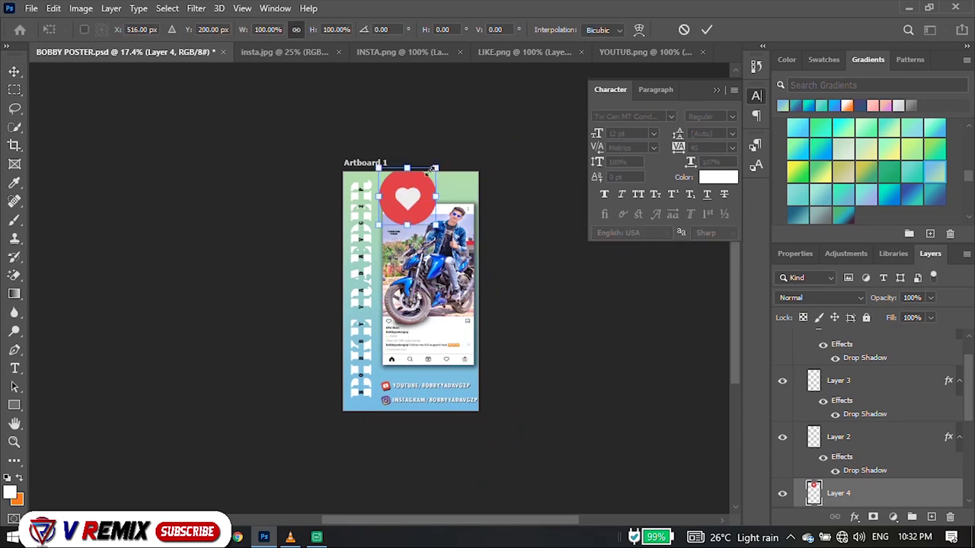
drag(435, 166, 393, 210)
scroll(416, 214, up, 3)
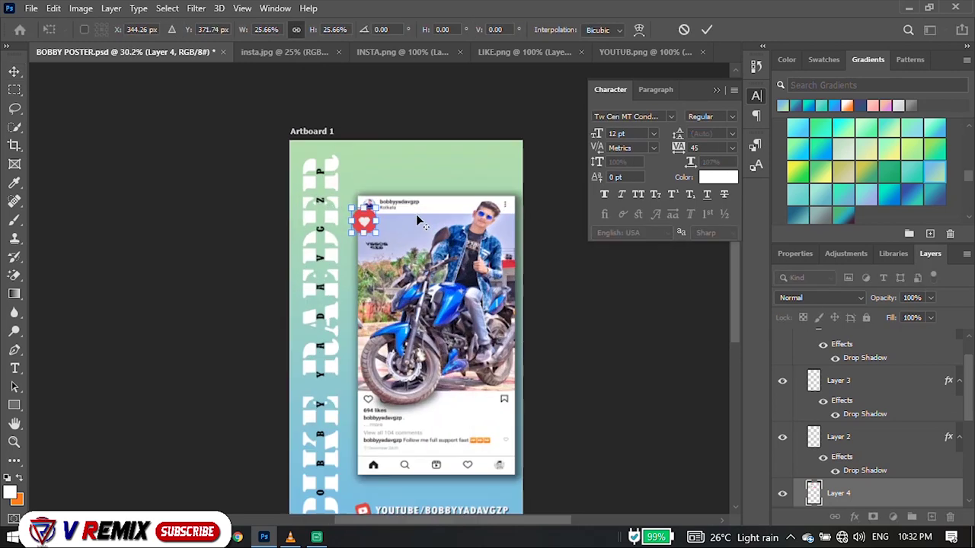
scroll(416, 214, up, 1)
drag(327, 228, 381, 173)
mouse_move(402, 141)
mouse_down()
mouse_move(394, 151)
mouse_move(487, 171)
mouse_move(497, 160)
mouse_move(564, 174)
mouse_move(575, 195)
mouse_move(537, 156)
mouse_move(563, 146)
mouse_up()
double_click(381, 173)
Step: Resize and rotate the duplicated heart copies with Free Transform
key(ctrl+t)
key(Return)
key(ctrl+t)
key(Return)
key(ctrl+t)
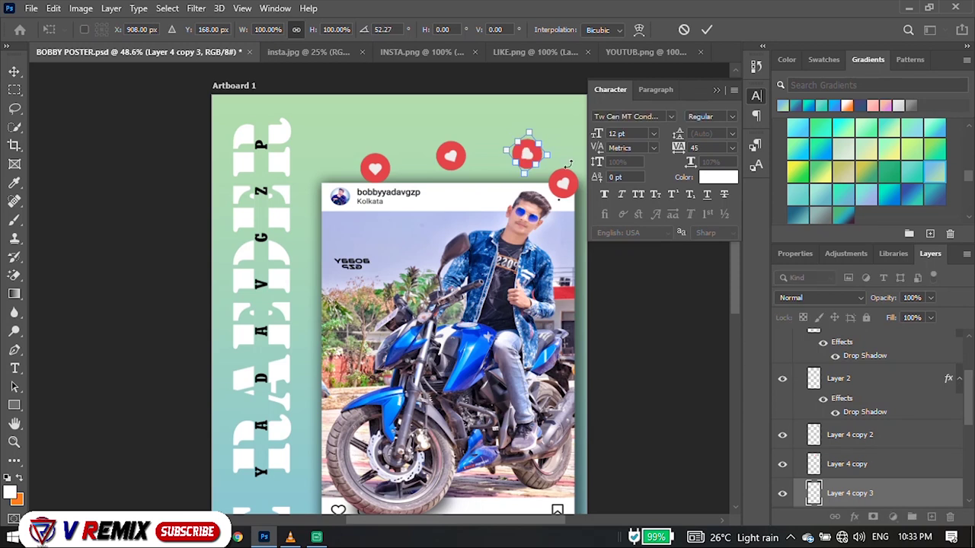
key(Return)
Step: Alt-drag heart copies into the row above and to the left, resizing the top-left one
mouse_move(450, 160)
mouse_down()
mouse_move(511, 116)
mouse_move(326, 99)
mouse_up()
scroll(420, 224, down, 3)
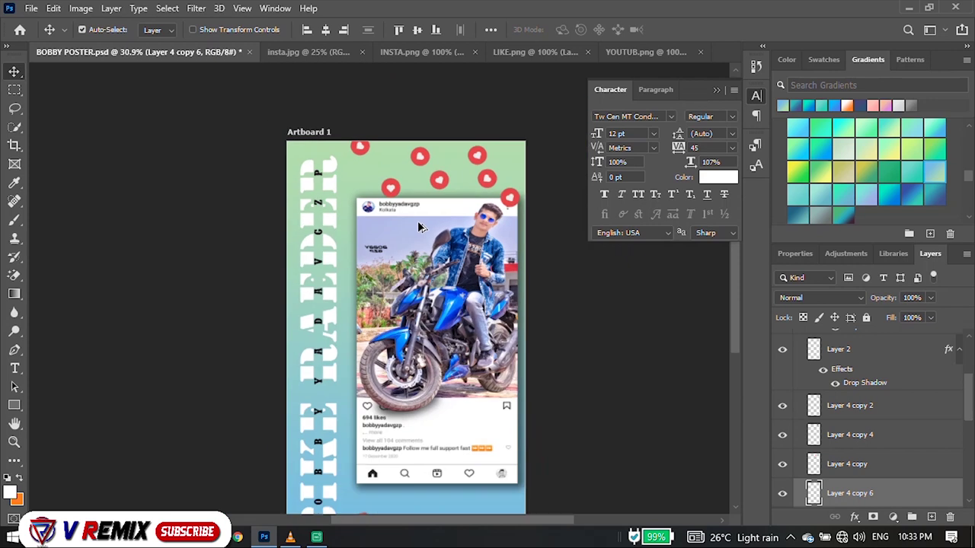
drag(488, 181, 414, 202)
drag(488, 181, 440, 181)
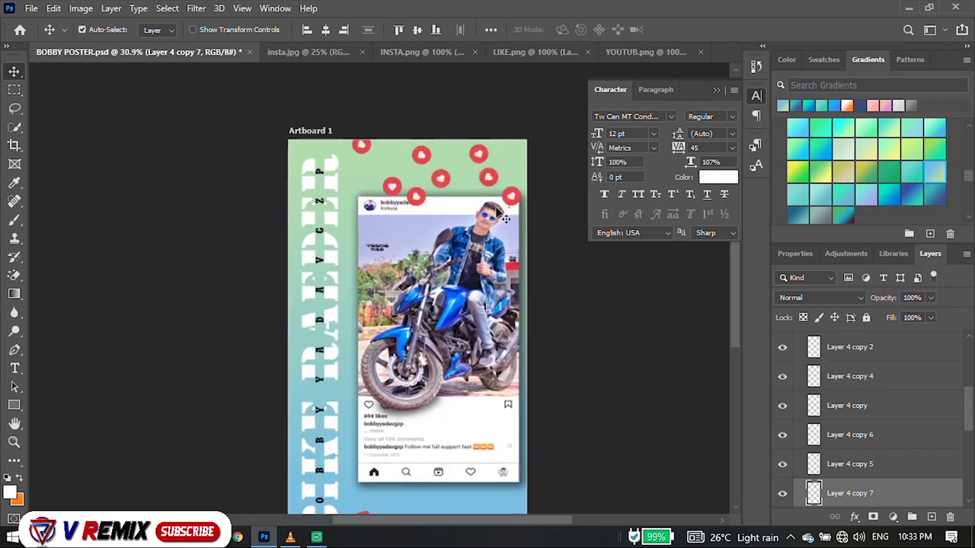
click(362, 147)
mouse_move(378, 145)
mouse_down()
mouse_move(398, 168)
mouse_move(514, 144)
mouse_up()
key(Return)
scroll(385, 167, up, 3)
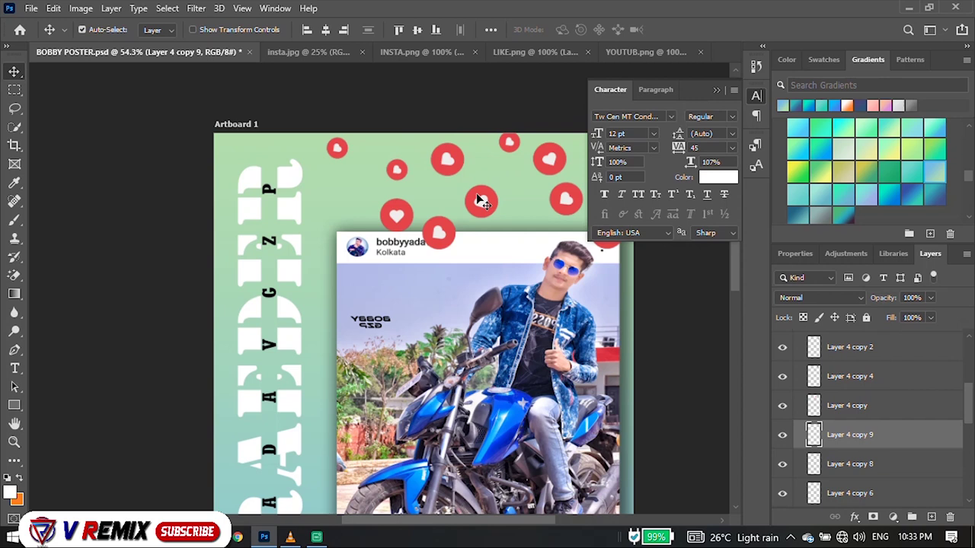
Step: Duplicate another heart to the top-left area and make it smaller
mouse_move(482, 200)
mouse_down()
mouse_move(380, 139)
mouse_move(510, 176)
mouse_move(503, 183)
mouse_move(525, 177)
mouse_up()
key(ctrl+t)
key(Return)
scroll(496, 191, down, 3)
scroll(526, 179, down, 1)
scroll(867, 411, down, 3)
Step: Move the Layer 4 copy 7 heart layer below the BIKE RAEDER text layer
click(866, 365)
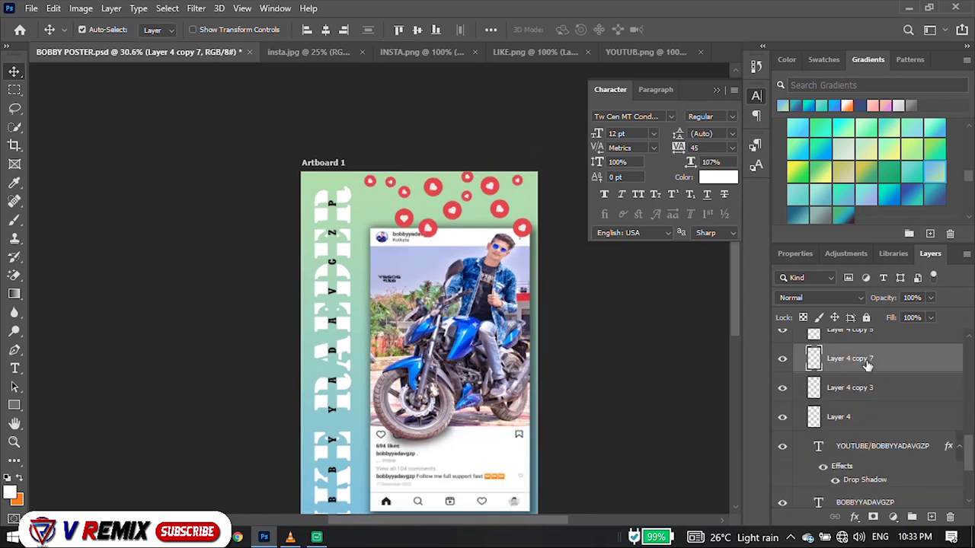
scroll(867, 366, down, 1)
scroll(868, 373, up, 1)
mouse_move(876, 381)
mouse_down()
mouse_move(874, 491)
mouse_move(872, 479)
mouse_up()
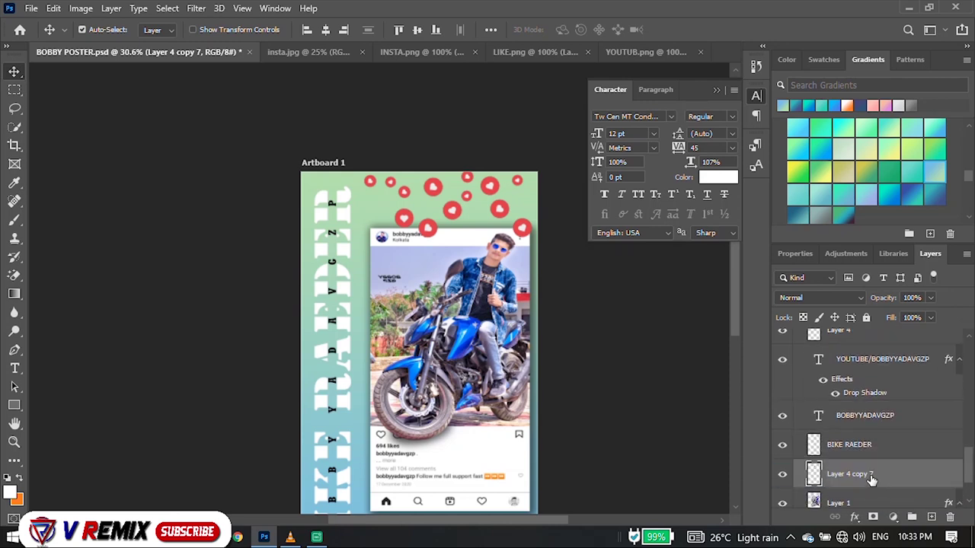
scroll(872, 478, down, 2)
scroll(642, 402, down, 1)
scroll(565, 403, down, 2)
Step: Drag the post screenshot layer up above BIKE RAEDER and most heart layers
click(853, 453)
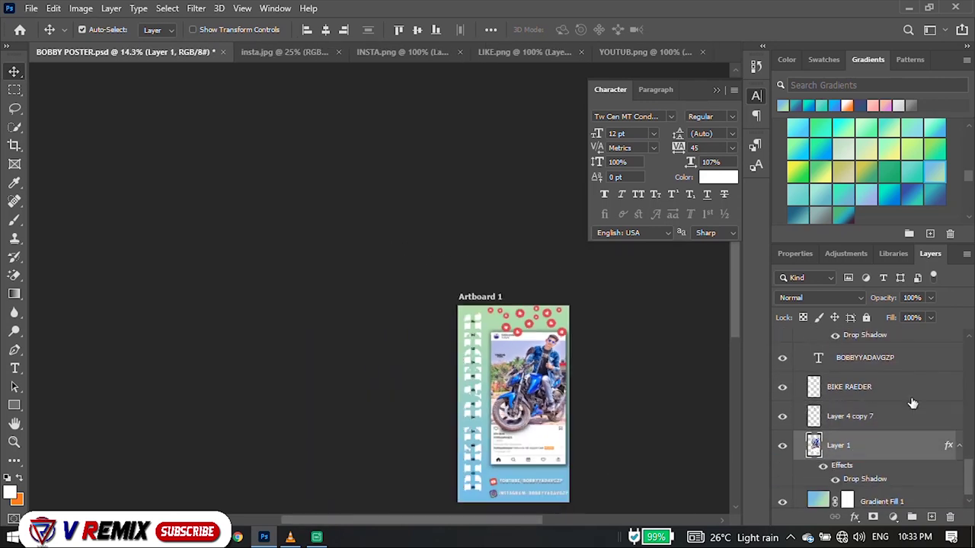
mouse_move(915, 458)
mouse_down()
mouse_move(906, 362)
mouse_move(919, 378)
mouse_up()
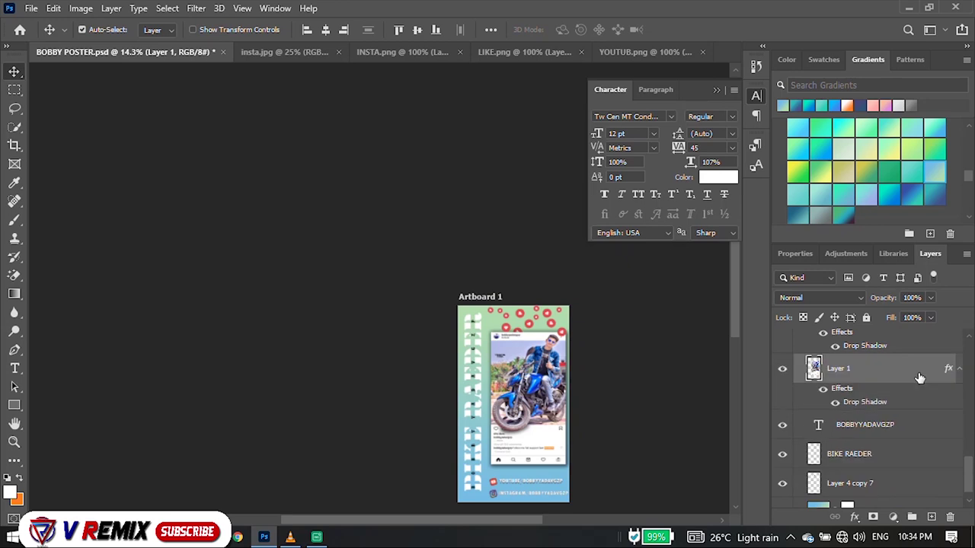
mouse_move(970, 472)
mouse_down()
mouse_move(971, 443)
mouse_move(886, 355)
mouse_up()
drag(969, 439, 969, 413)
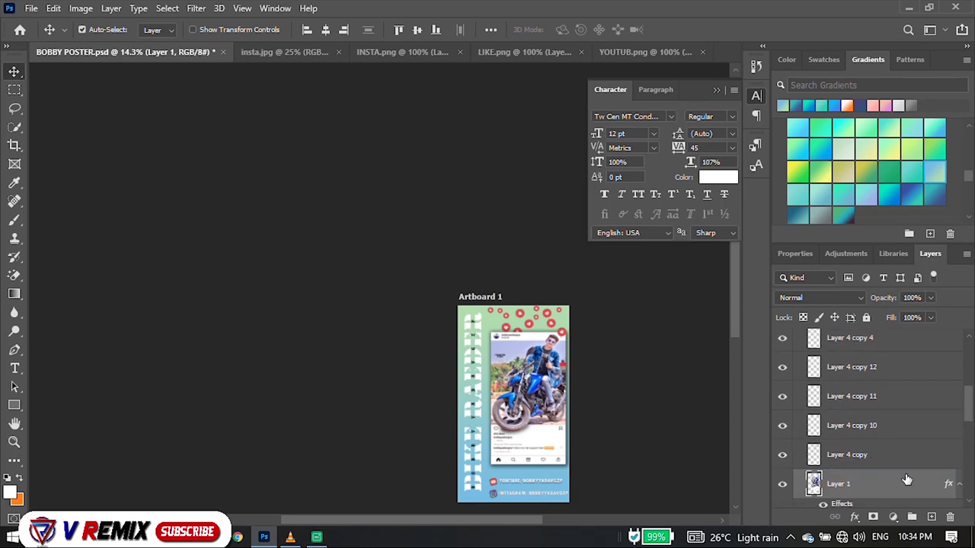
drag(906, 479, 898, 402)
drag(884, 339, 882, 343)
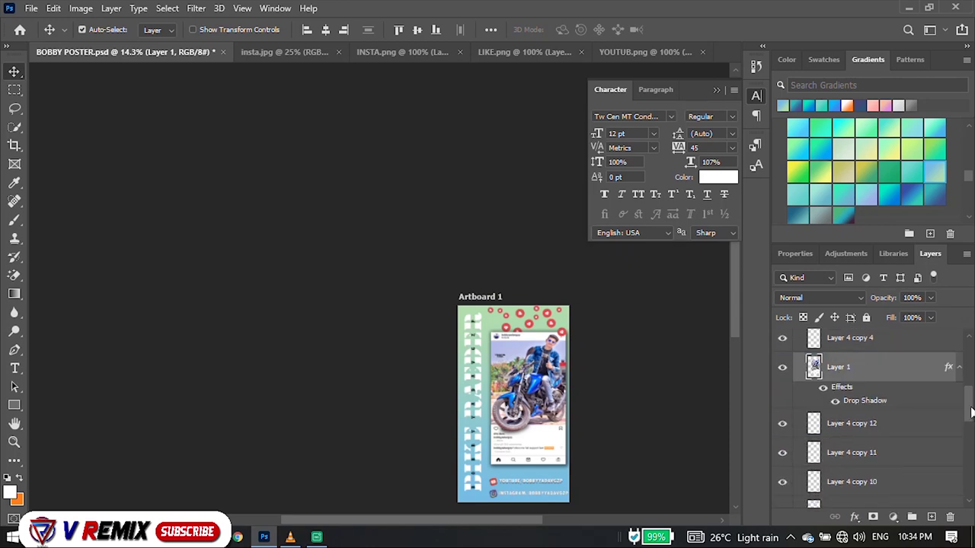
scroll(941, 418, up, 3)
drag(878, 462, 872, 343)
scroll(807, 419, down, 1)
scroll(545, 318, up, 2)
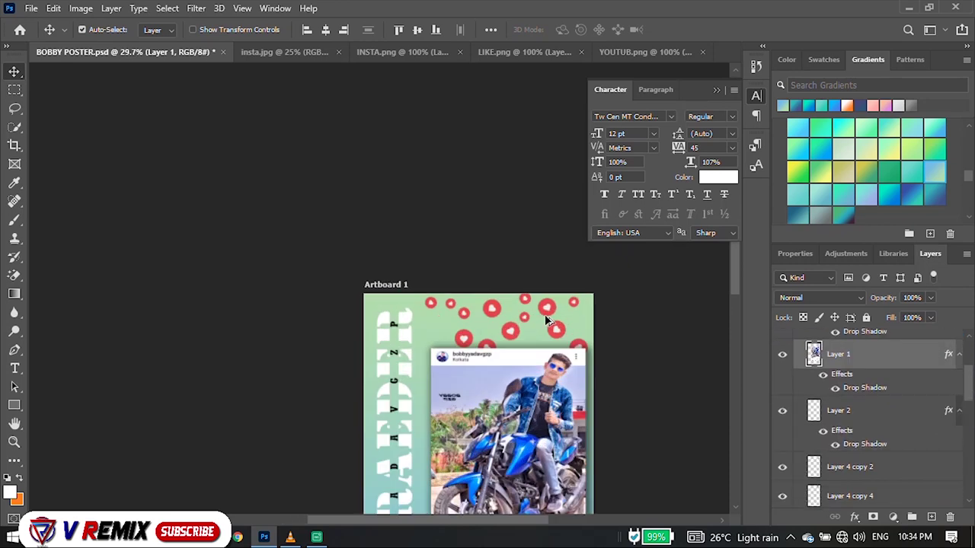
scroll(568, 335, up, 1)
Step: Duplicate a heart slightly down and to the left
click(560, 332)
drag(557, 335, 547, 348)
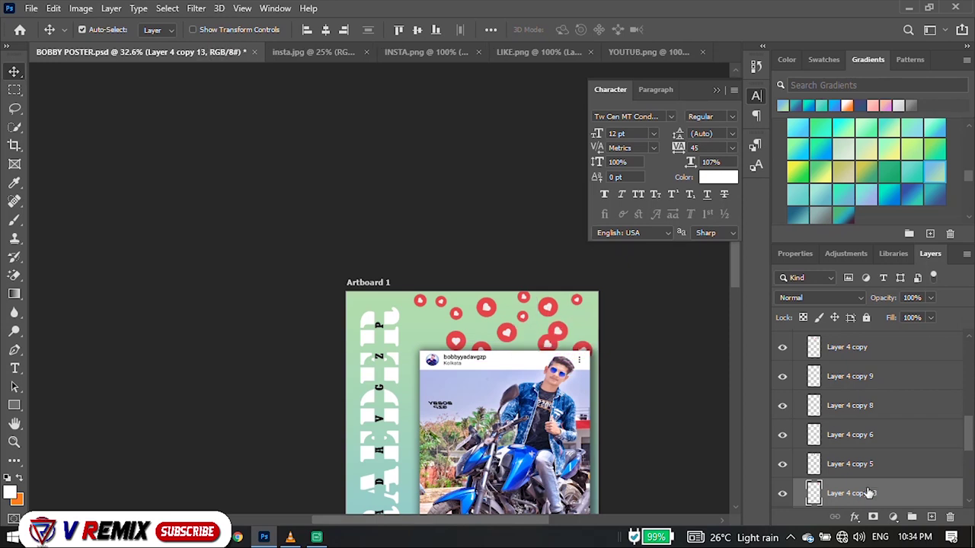
scroll(895, 342, up, 2)
scroll(967, 352, up, 5)
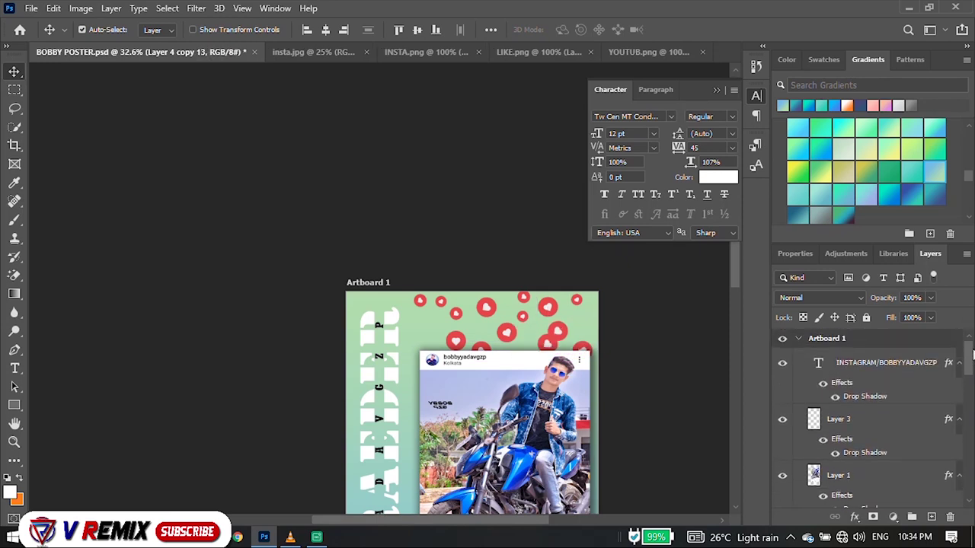
Step: Raise Layer 4 copy 4 two levels above the screenshot, then copy a heart toward the photo
click(553, 308)
scroll(957, 415, up, 1)
scroll(957, 415, up, 1)
scroll(904, 413, down, 3)
key(ctrl+bracketright)
key(ctrl+bracketright)
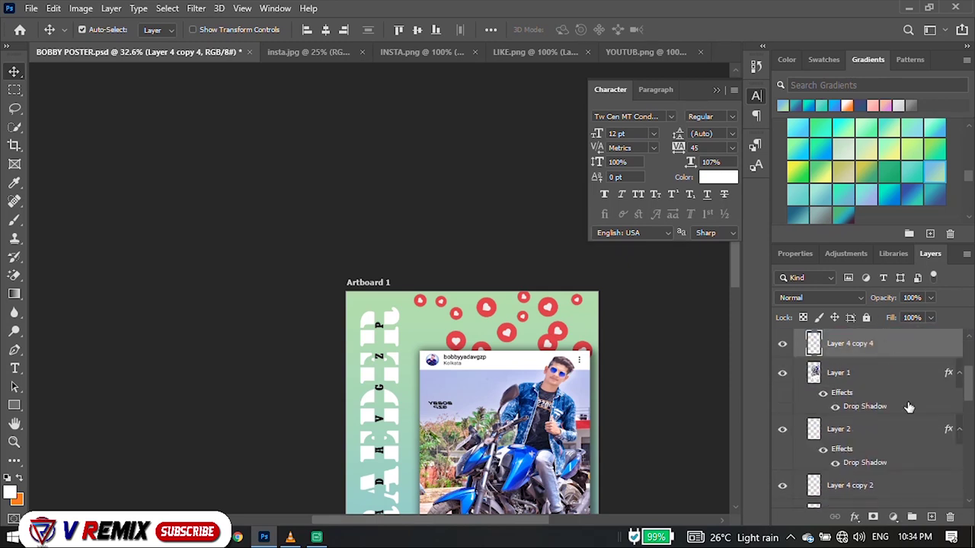
key(ctrl+bracketright)
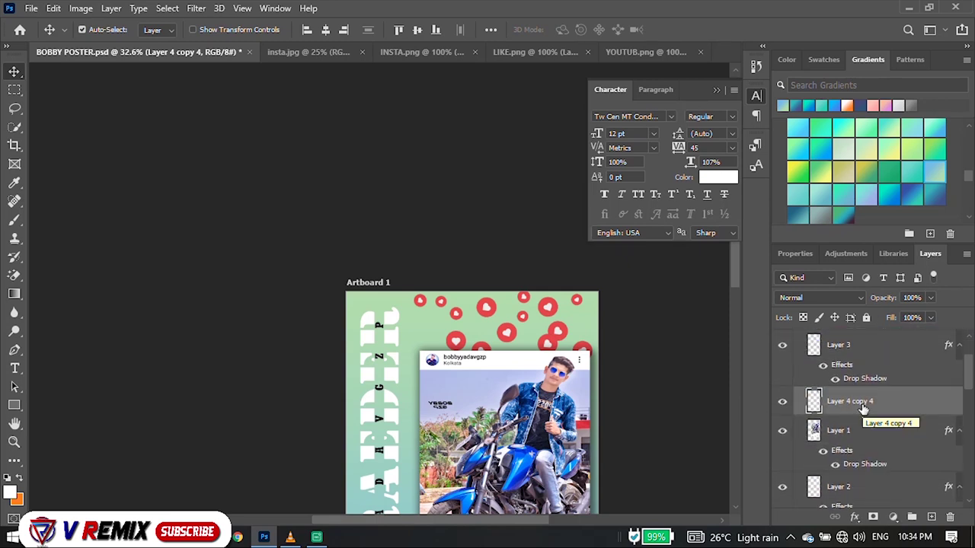
scroll(861, 400, down, 2)
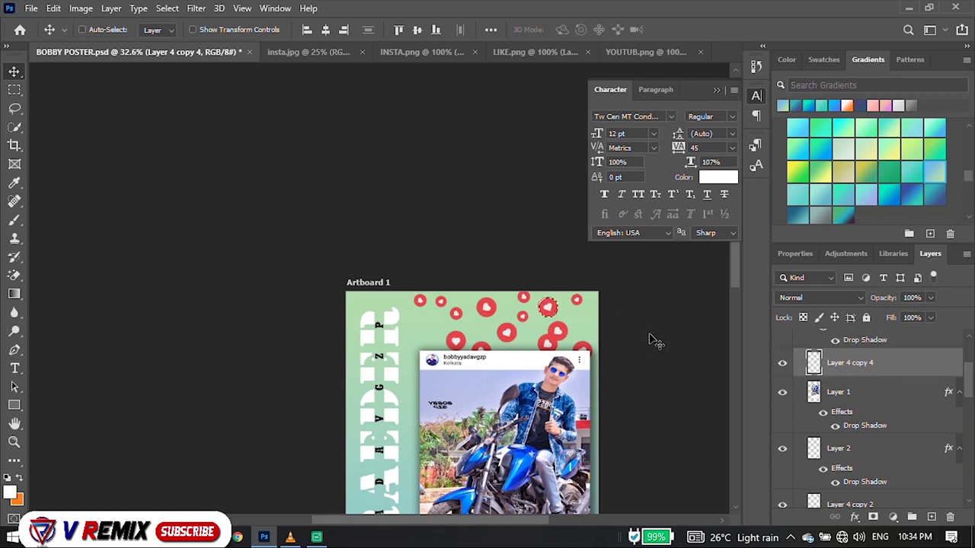
mouse_move(548, 308)
mouse_down()
mouse_move(480, 365)
mouse_move(506, 335)
mouse_move(522, 351)
mouse_up()
Step: Duplicate hearts near the top of the post and toward its bottom
scroll(521, 351, down, 5)
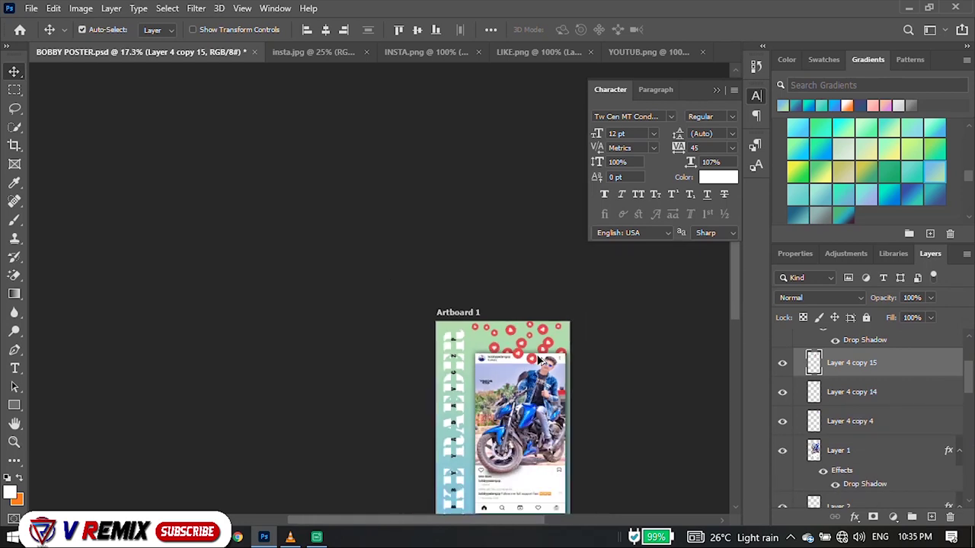
scroll(472, 305, up, 4)
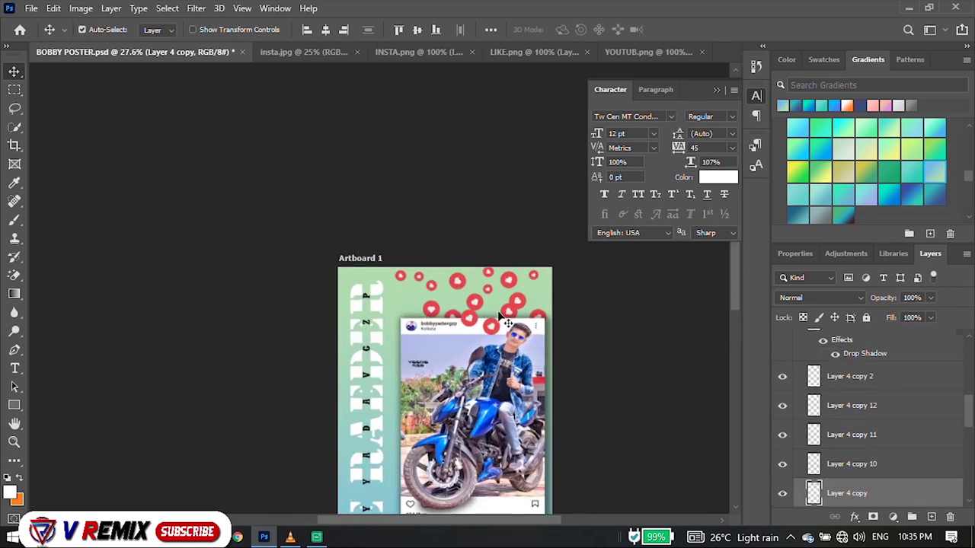
scroll(567, 339, down, 2)
scroll(522, 346, down, 1)
scroll(568, 457, up, 2)
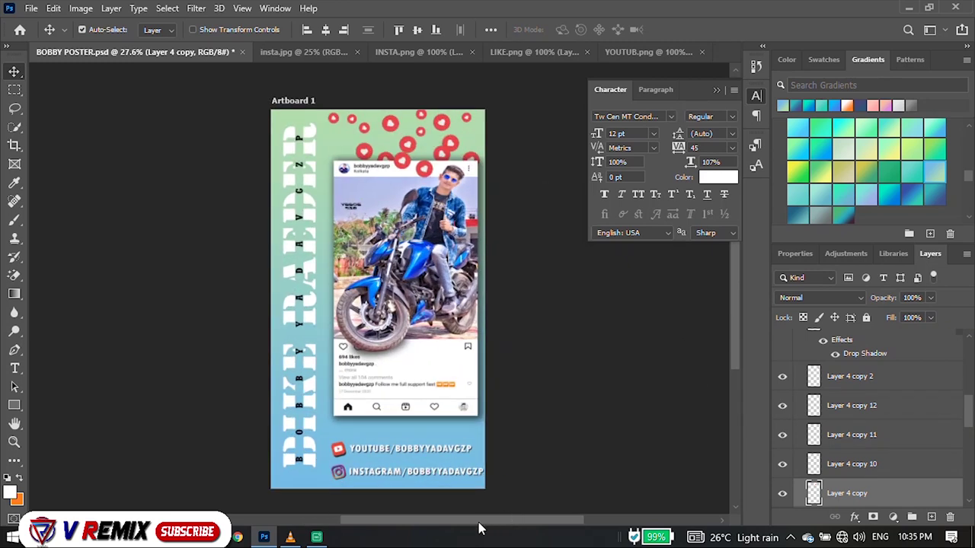
drag(402, 162, 386, 201)
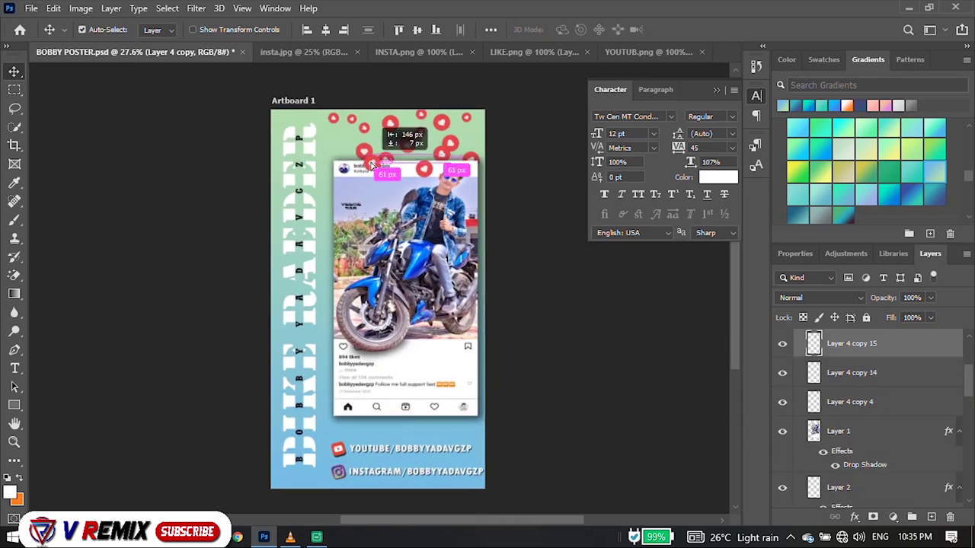
mouse_move(428, 173)
mouse_down()
mouse_move(419, 324)
mouse_move(435, 373)
mouse_up()
Step: Add heart copies below the post image and move one onto the bike photo
click(389, 200)
drag(388, 200, 443, 367)
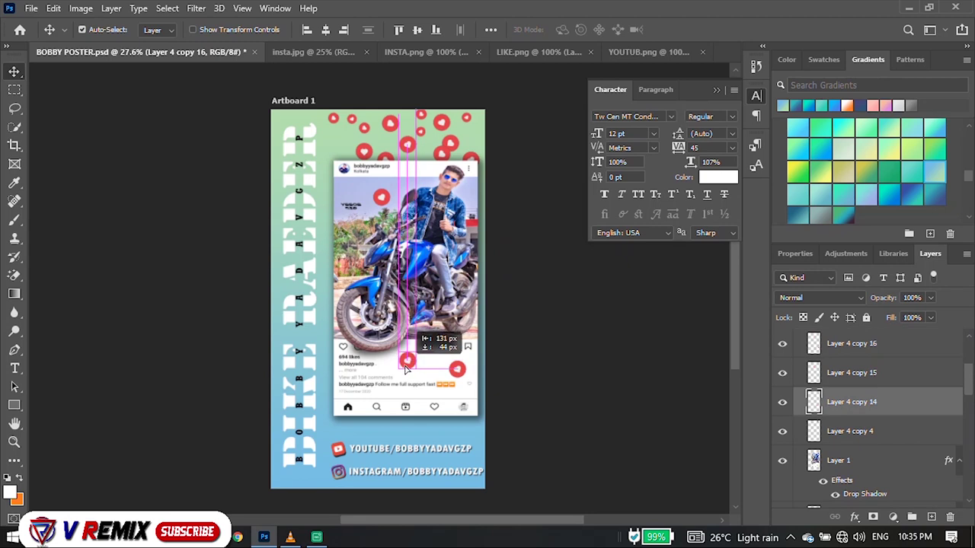
mouse_move(442, 366)
mouse_down()
mouse_move(428, 379)
mouse_move(417, 307)
mouse_up()
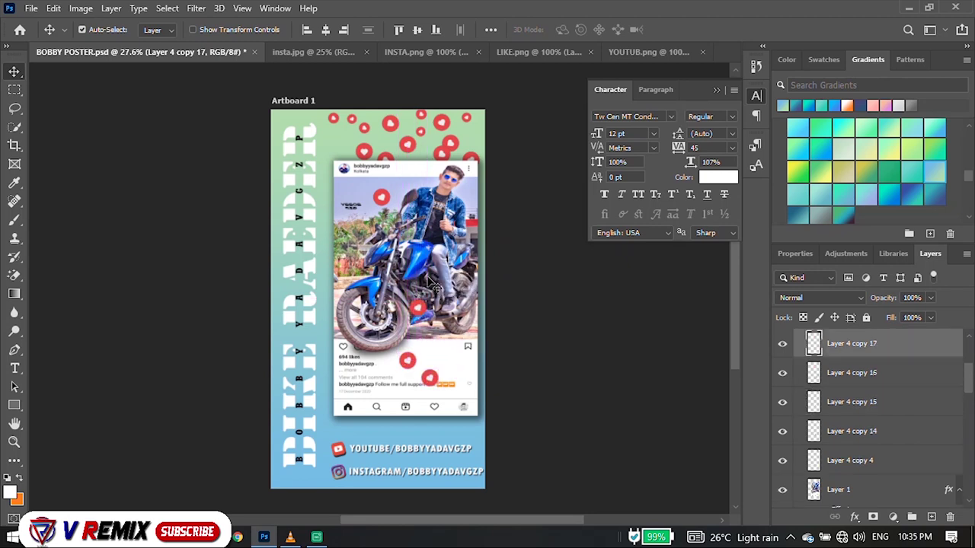
scroll(405, 196, up, 1)
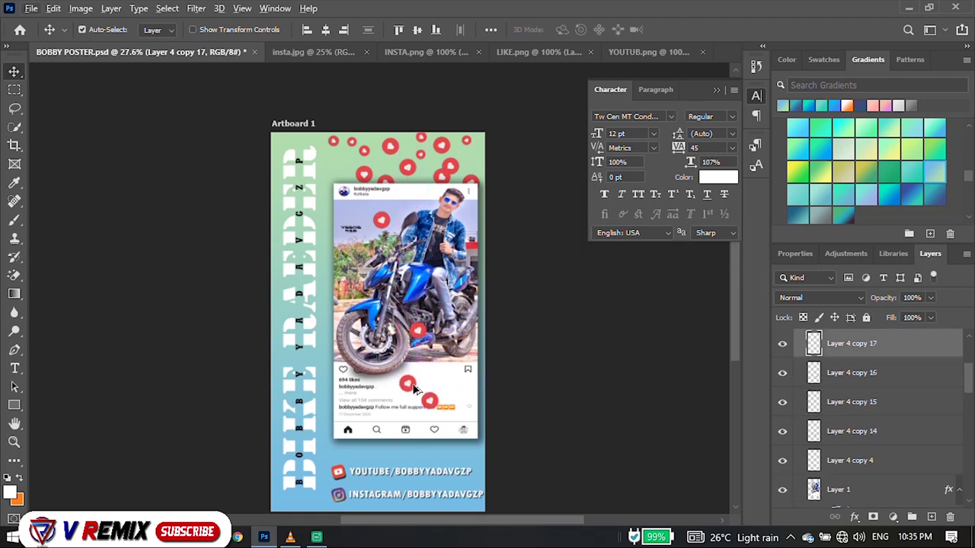
scroll(539, 288, down, 1)
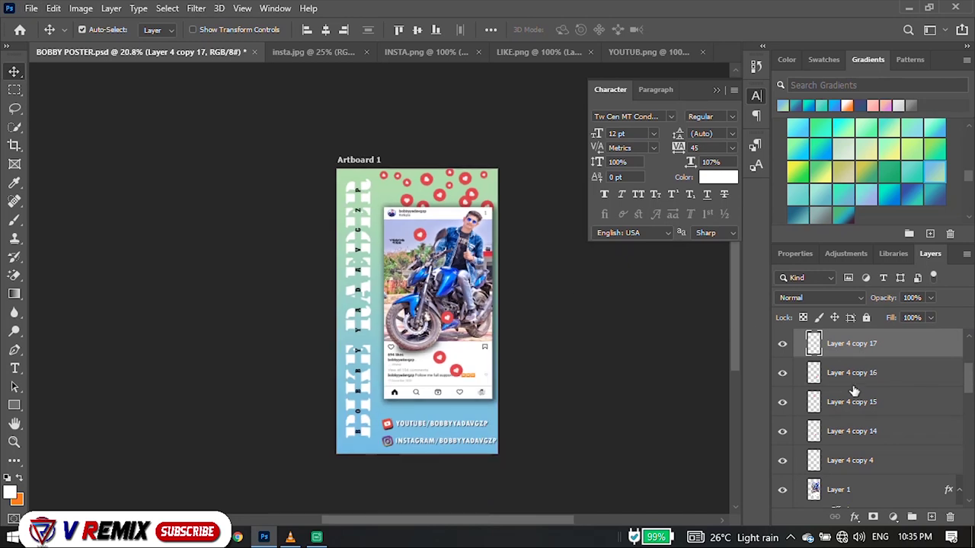
scroll(533, 305, up, 1)
scroll(449, 262, down, 2)
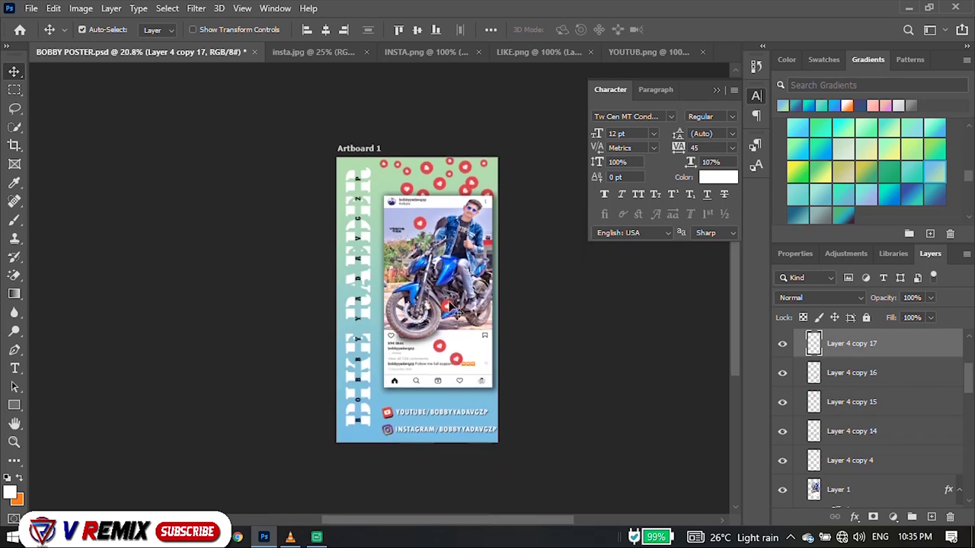
scroll(457, 320, up, 1)
scroll(322, 312, up, 1)
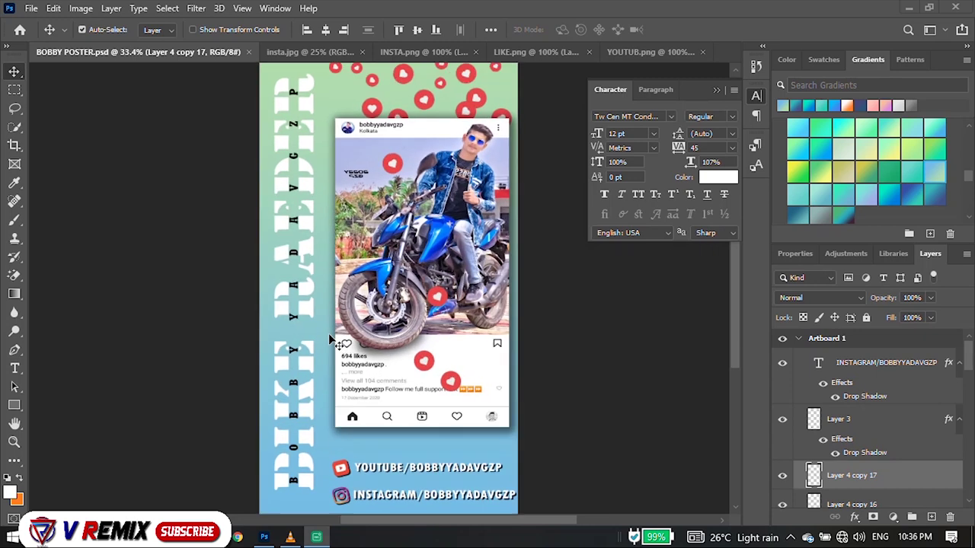
scroll(887, 400, down, 5)
scroll(888, 401, down, 3)
scroll(888, 400, down, 3)
scroll(887, 419, down, 5)
Step: Try a Drop Shadow on BIKE RAEDER with smaller size and angle 3, then cancel it
click(885, 439)
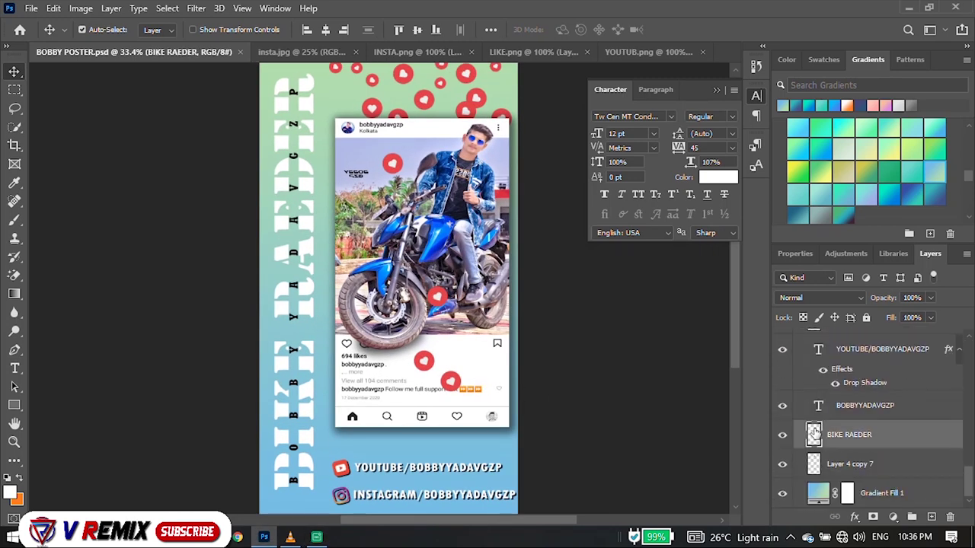
double_click(903, 446)
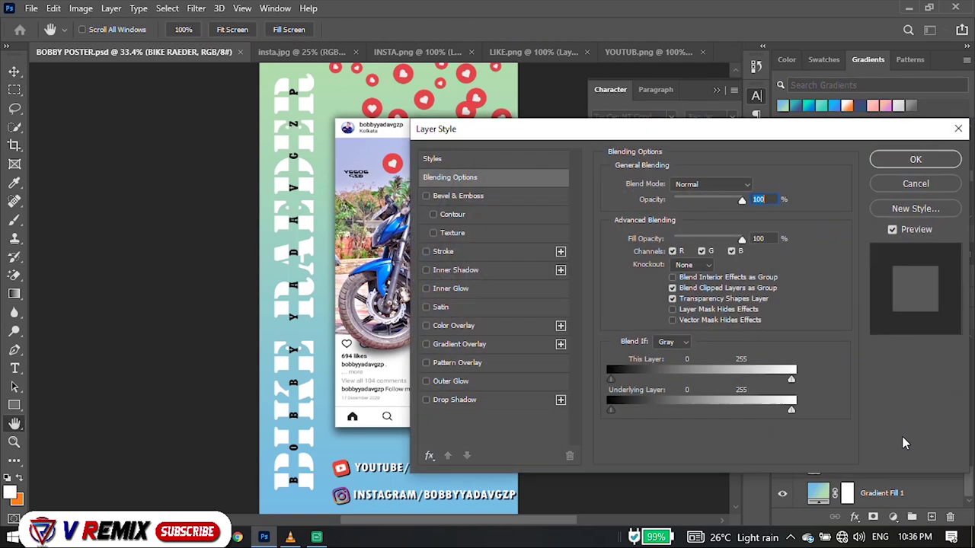
click(426, 399)
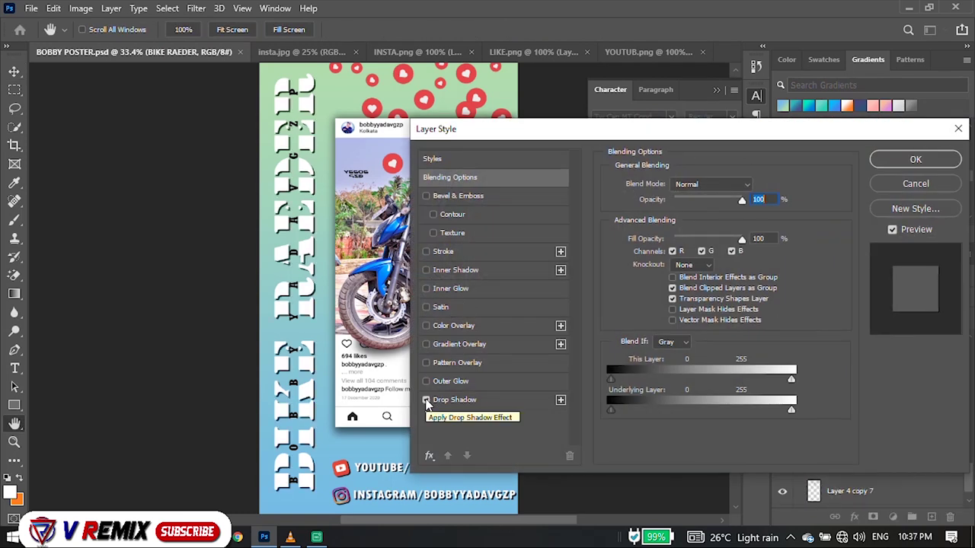
click(506, 400)
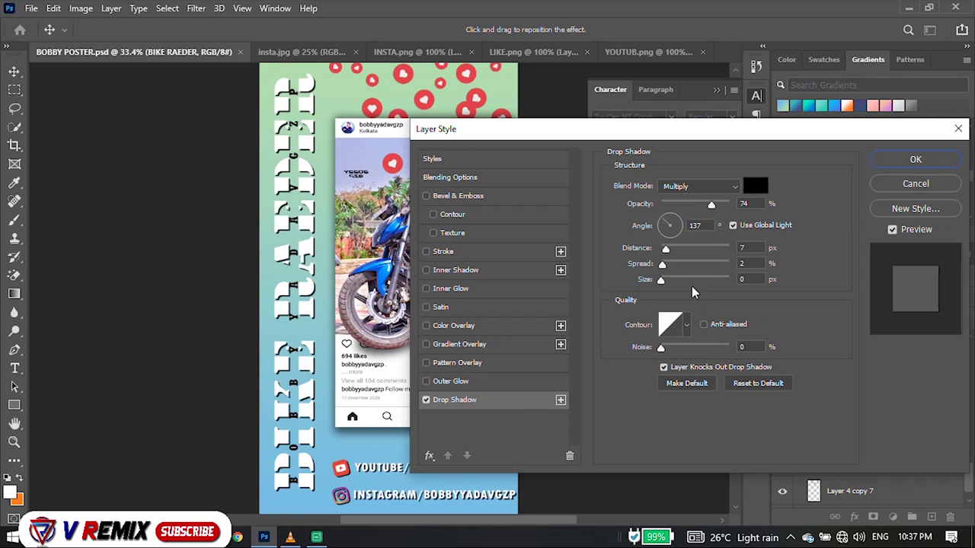
drag(675, 279, 668, 279)
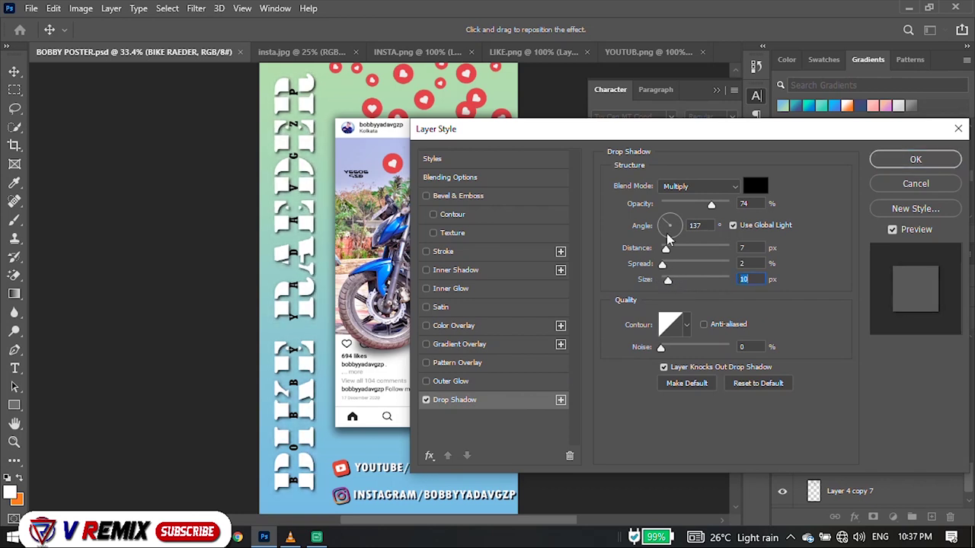
double_click(698, 225)
text(30)
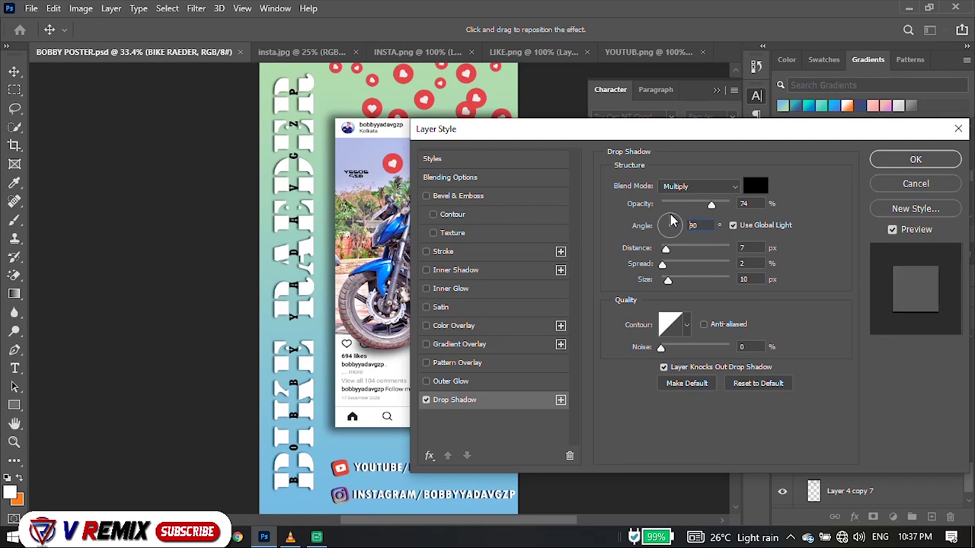
mouse_move(671, 221)
mouse_down()
mouse_move(657, 221)
mouse_move(670, 219)
mouse_up()
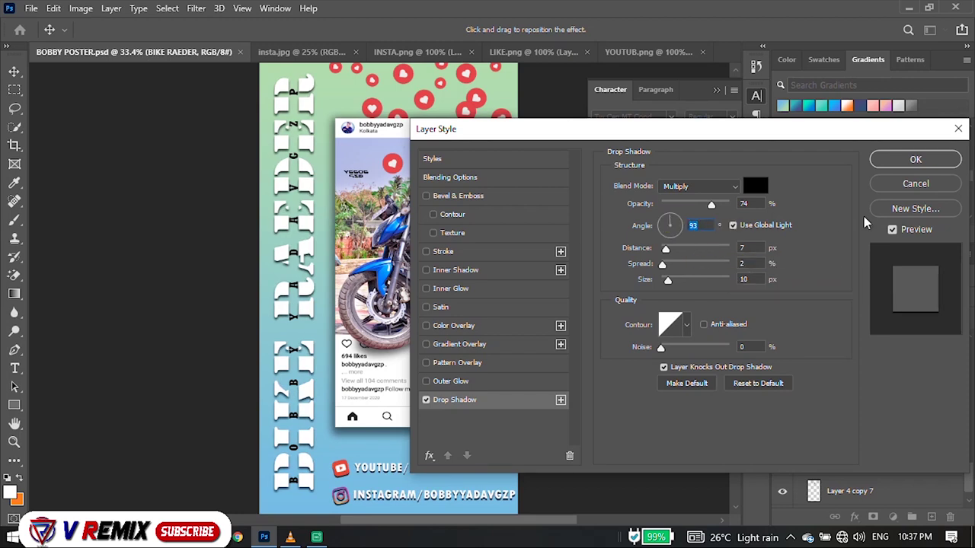
click(884, 190)
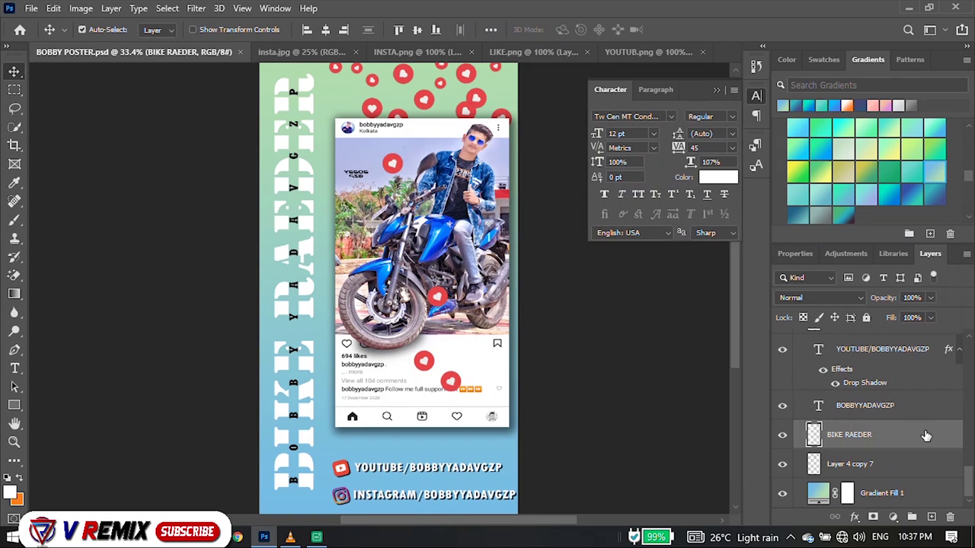
Step: Apply a Drop Shadow of about 16 px size to BIKE RAEDER
double_click(925, 436)
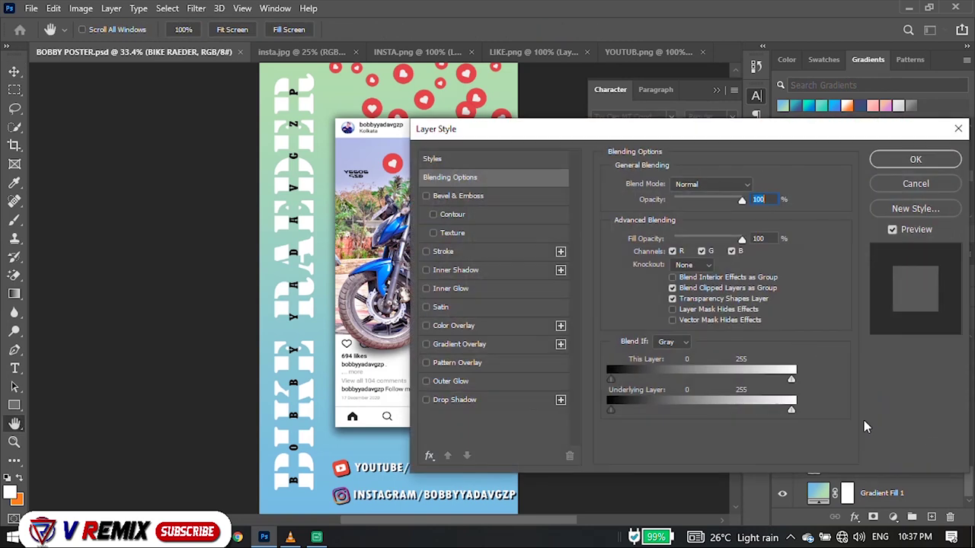
click(455, 401)
drag(660, 280, 668, 279)
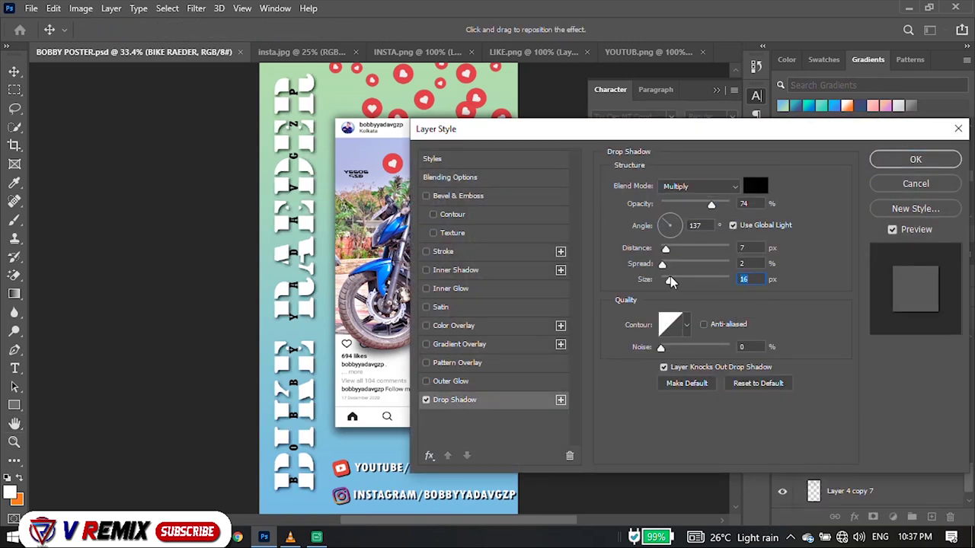
click(915, 160)
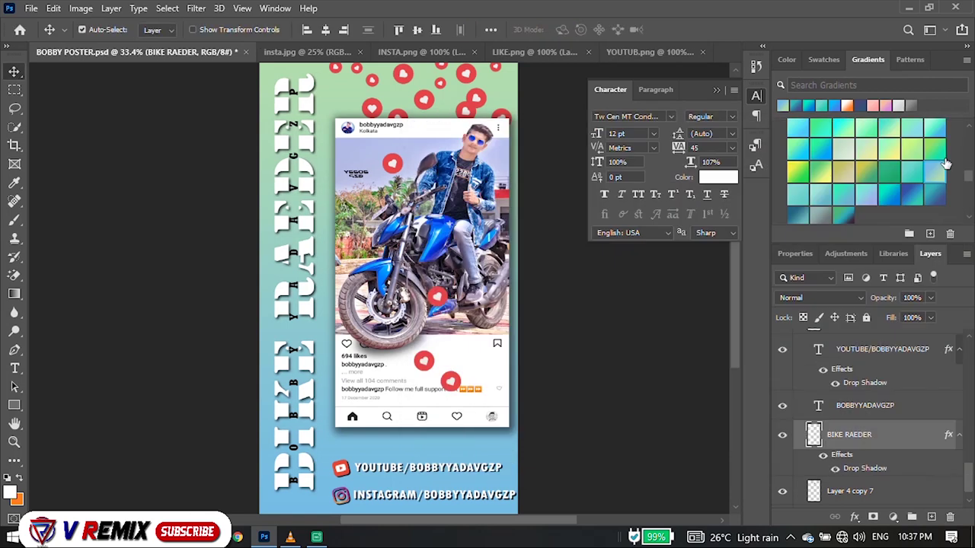